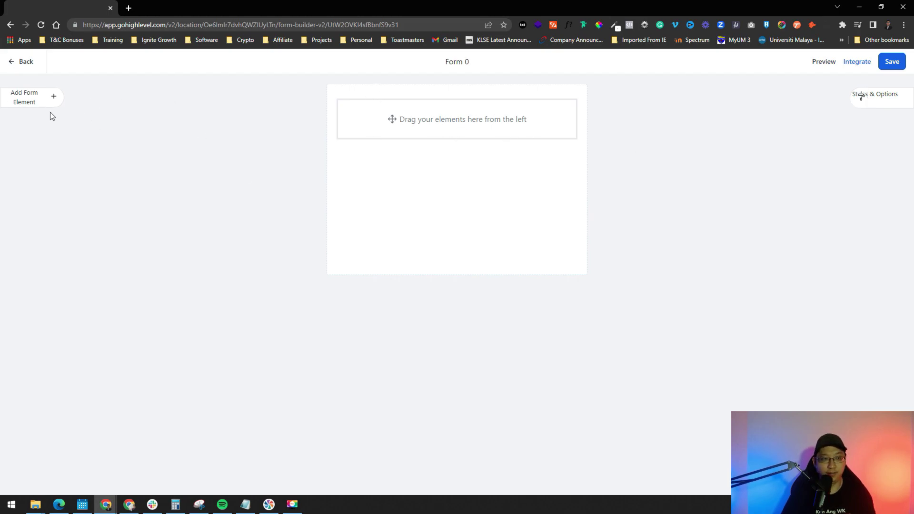
- Add the Full Name, Phone and Email fields and a T & C consent checkbox to the blank form, in that order
left_click(54, 97)
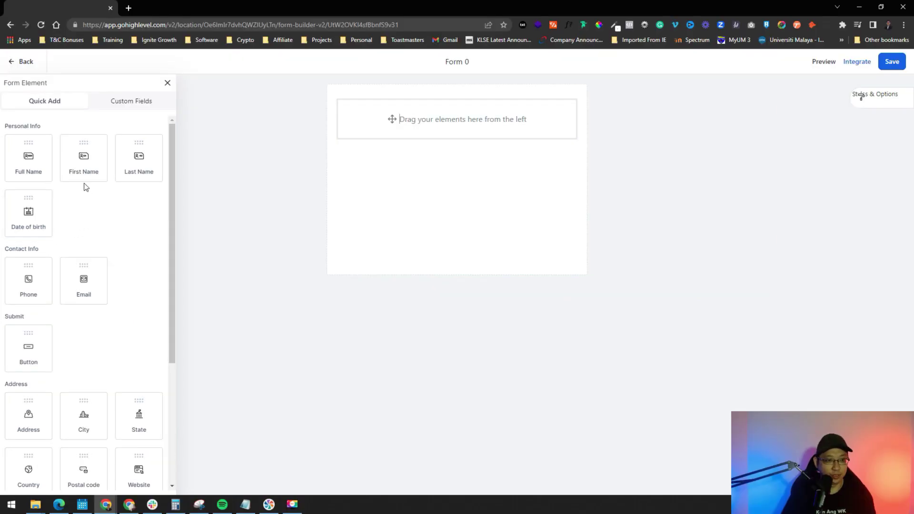
left_click_drag(20, 157, 406, 119)
left_click_drag(84, 233, 428, 139)
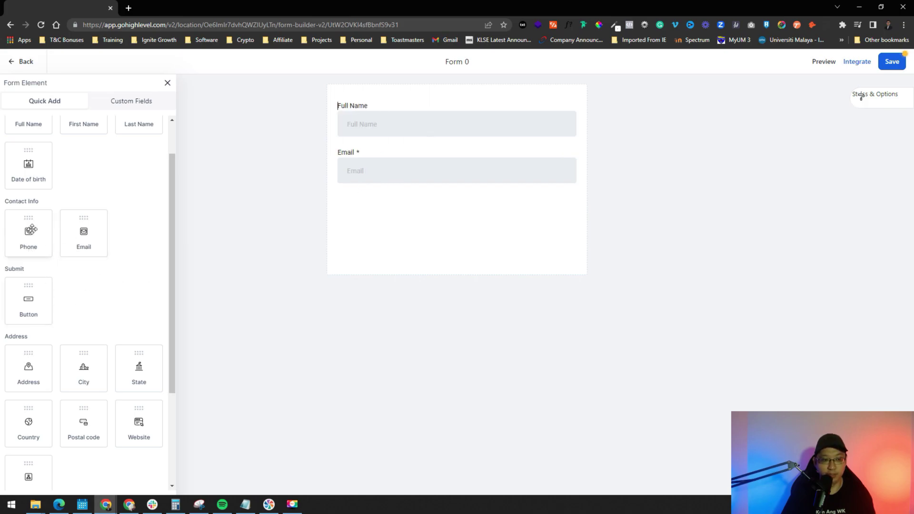
left_click_drag(25, 235, 450, 151)
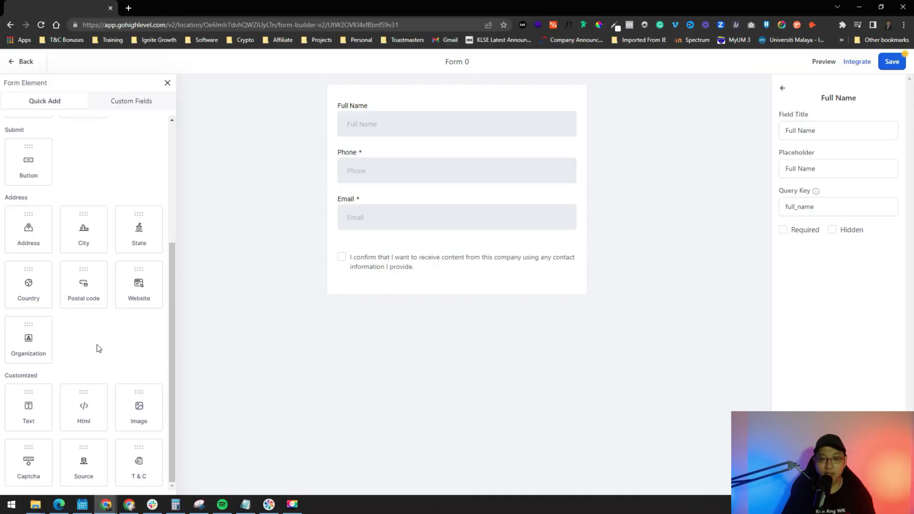
- Search the form's custom fields for "Occupation"
scroll(102, 333, "up", 5)
left_click(139, 103)
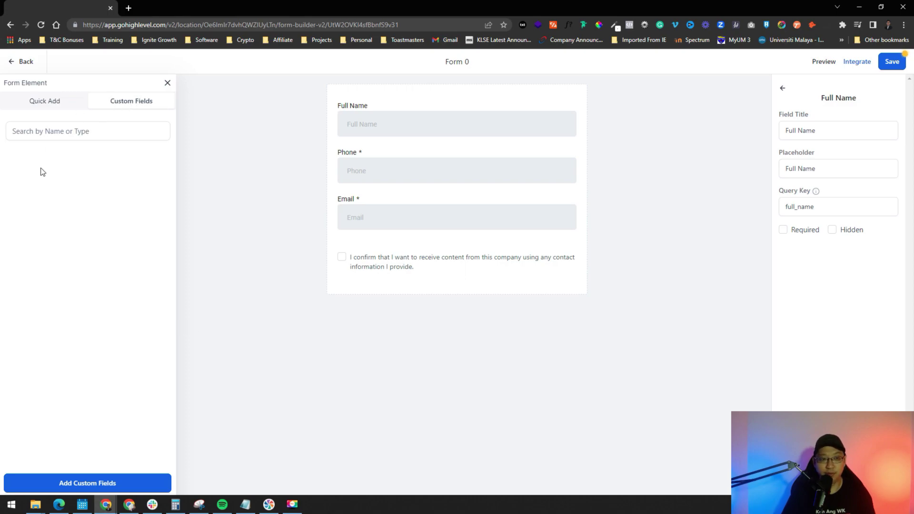
left_click(76, 134)
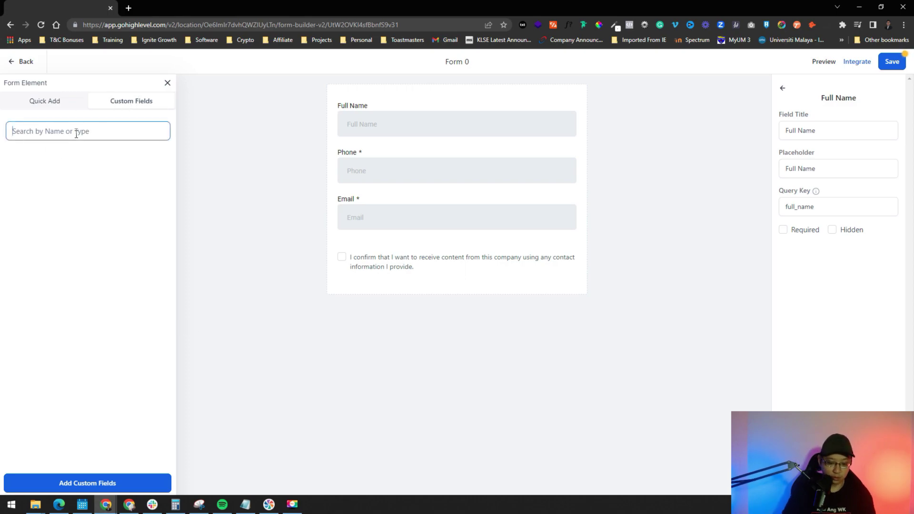
type("Occupation")
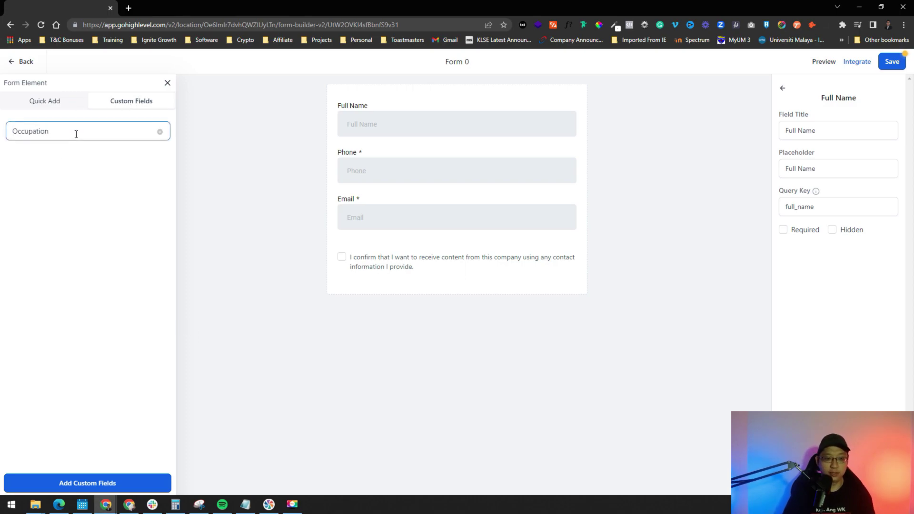
- Start a new custom field of type Single Line and name it "Occupation"
left_click(90, 484)
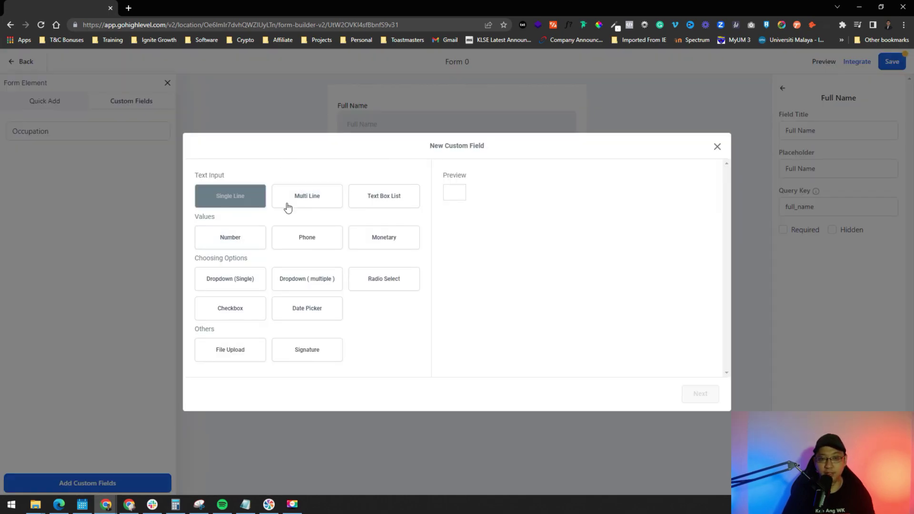
left_click(246, 203)
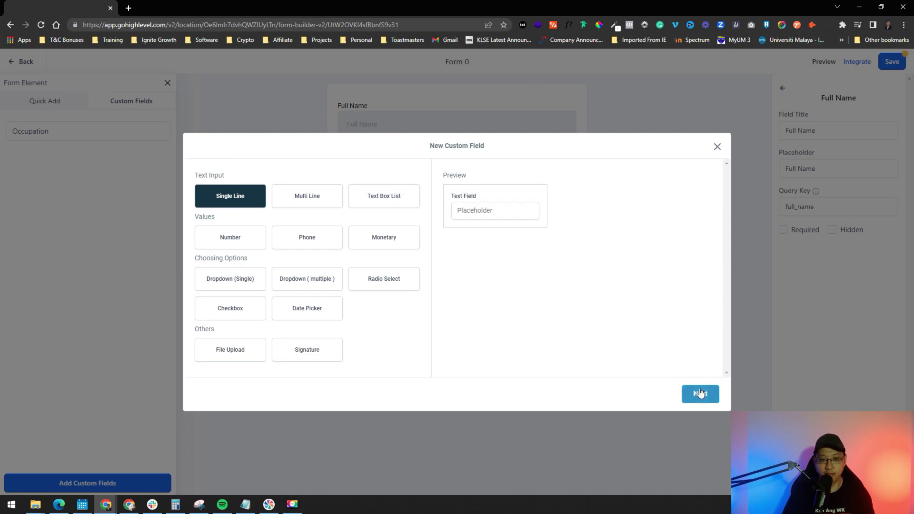
left_click(702, 395)
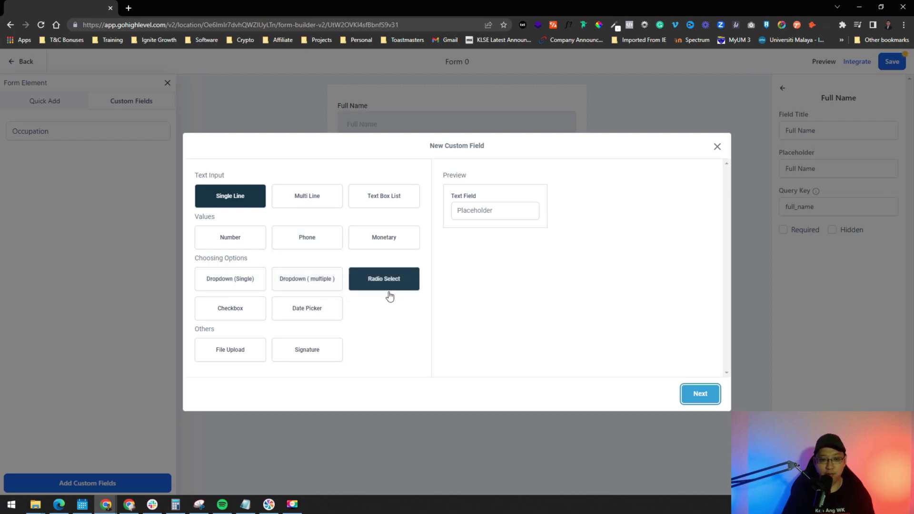
left_click(700, 393)
left_click(392, 244)
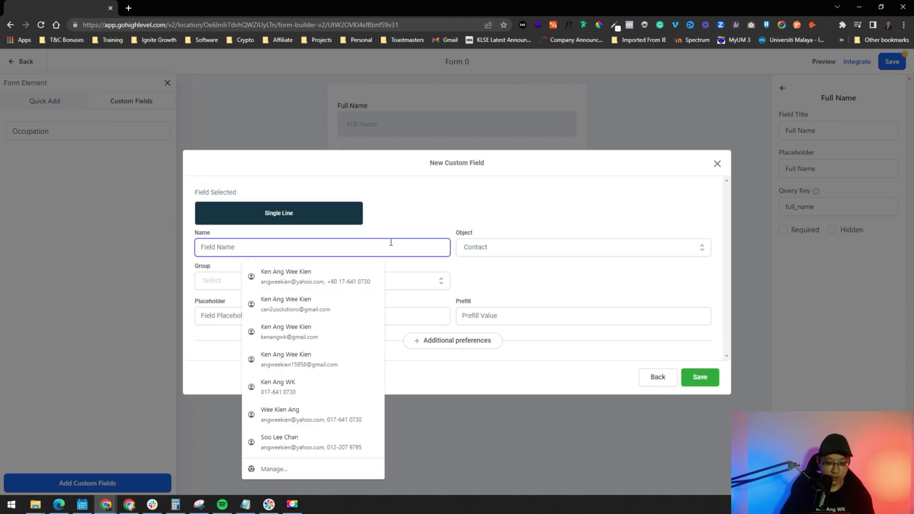
type("Occupation")
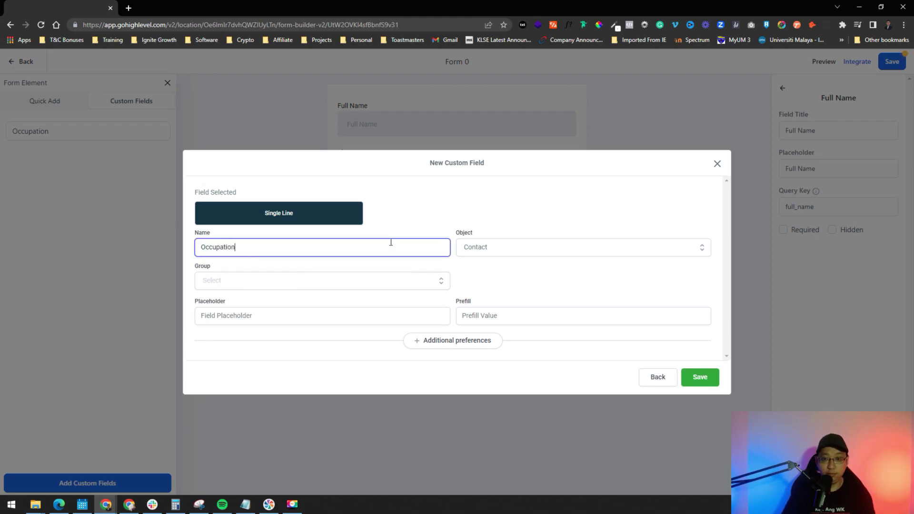
- Give the new custom field the placeholder "Occupation" and the group General Info, and save it
left_click(250, 317)
type("Occupatio")
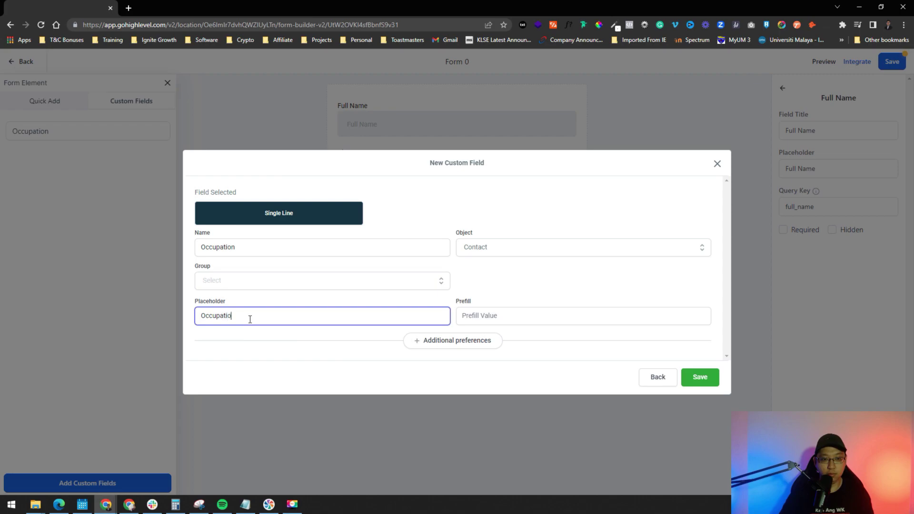
type("n")
left_click(281, 281)
left_click(276, 310)
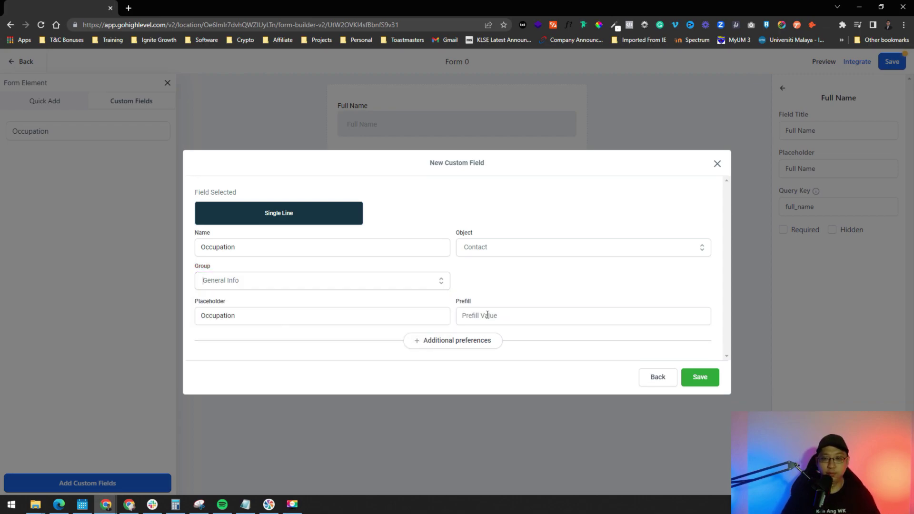
left_click(700, 377)
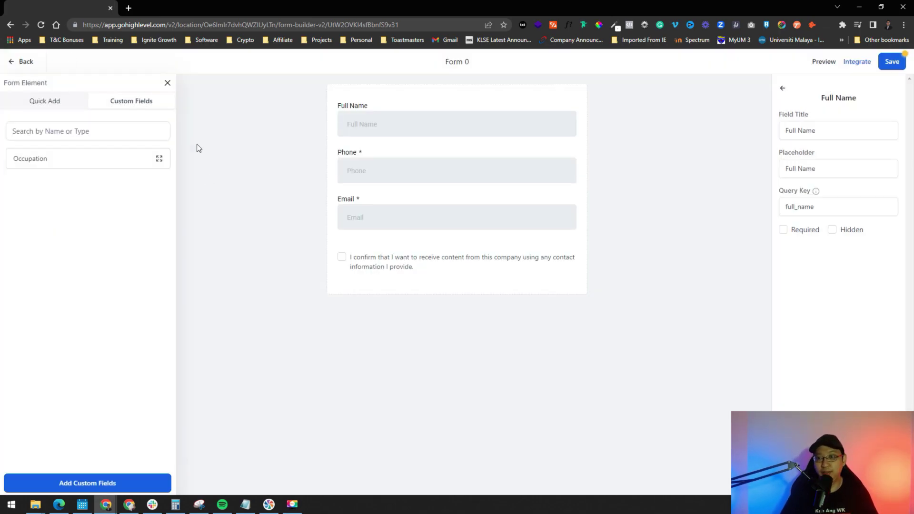
- Place the Occupation custom field on the form between Email and the consent checkbox
left_click_drag(110, 158, 404, 260)
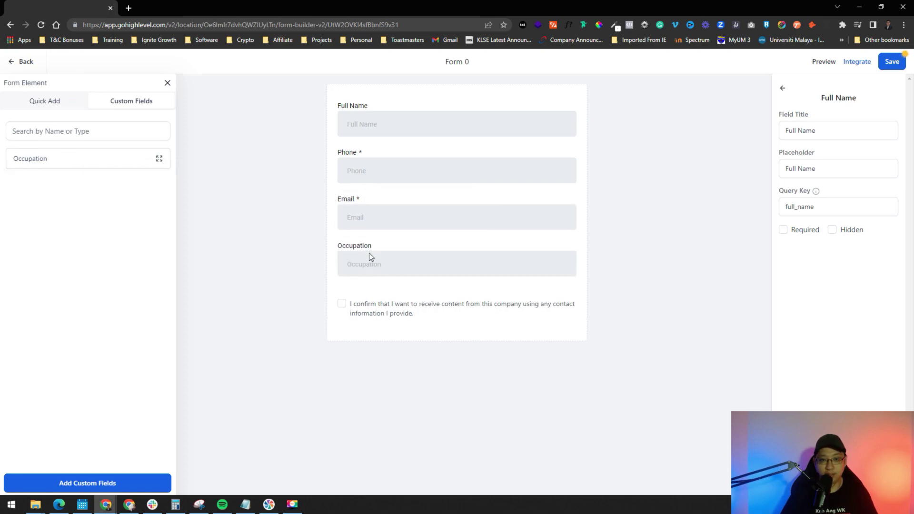
left_click(590, 140)
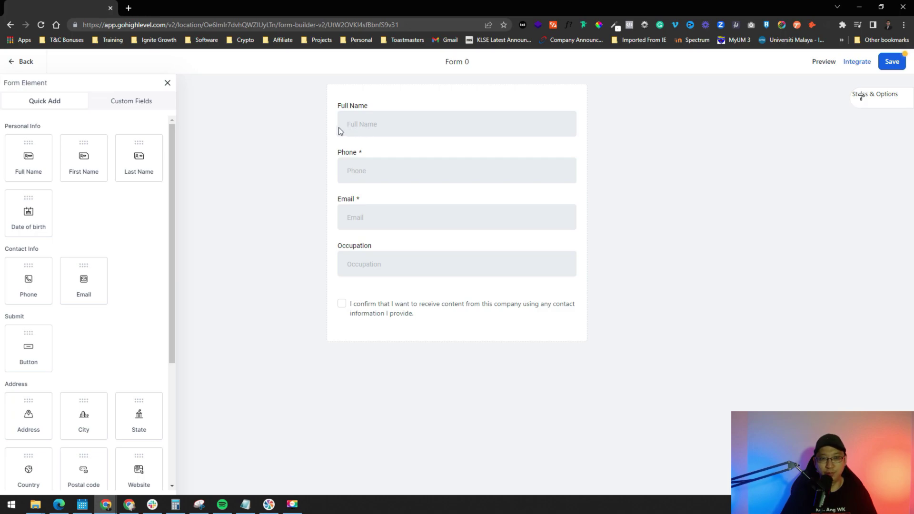
- Set the Full Name field's placeholder to "Your Full Name Here" and make the field required
left_click(463, 127)
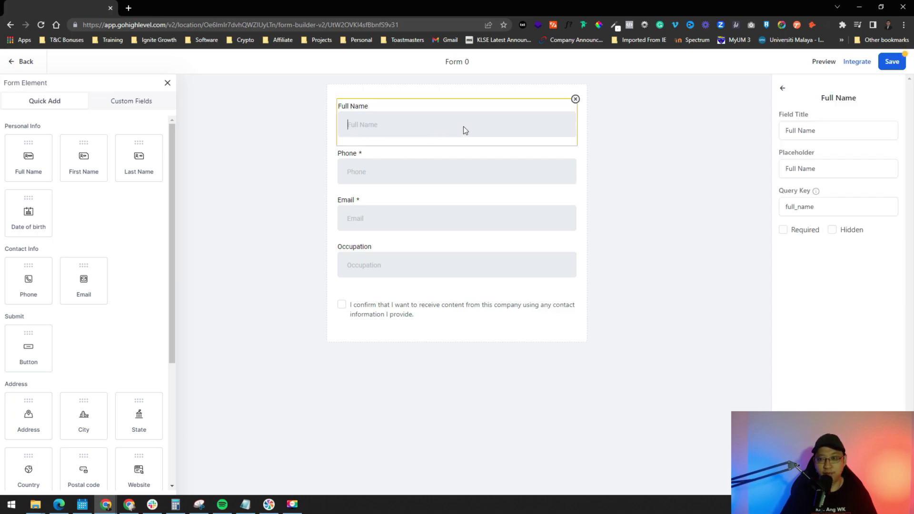
left_click(786, 130)
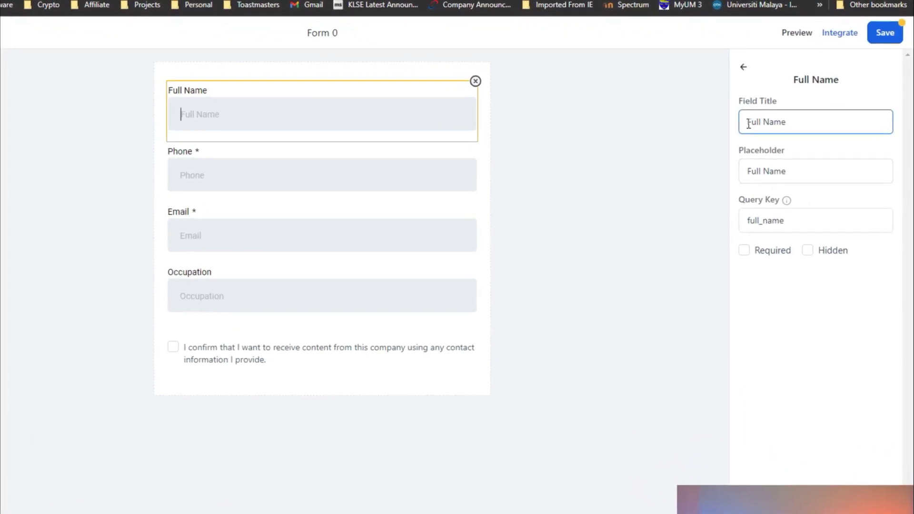
left_click_drag(748, 123, 810, 122)
left_click_drag(748, 170, 816, 177)
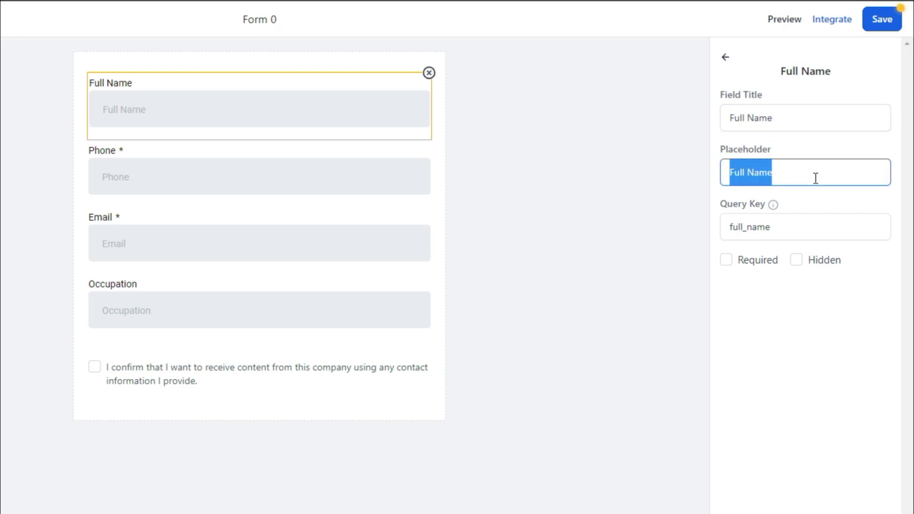
type("Your Full Name Here")
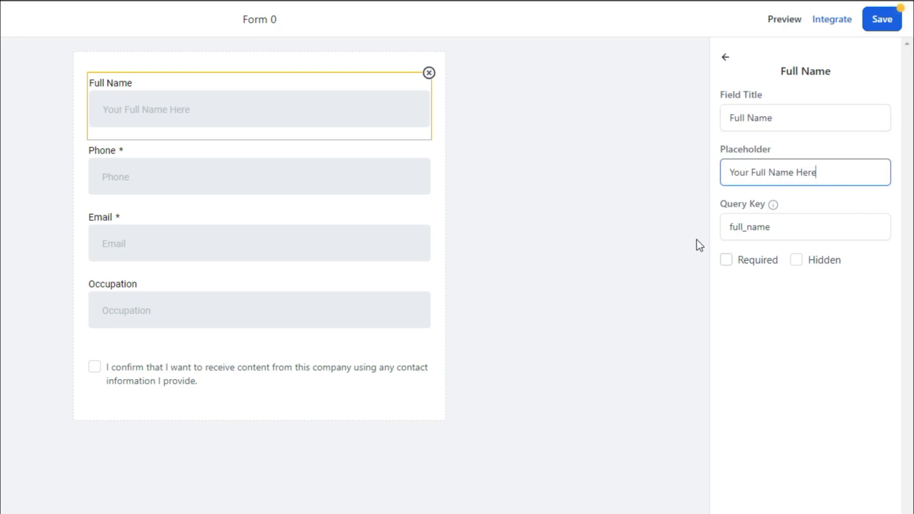
left_click(727, 261)
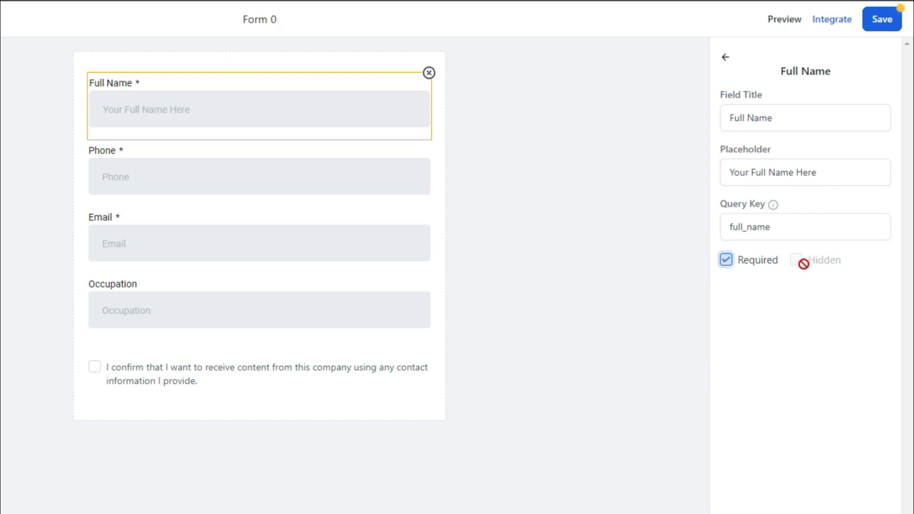
- Try making the Full Name field hidden instead of required, and restore its required setting
left_click(725, 260)
left_click(799, 261)
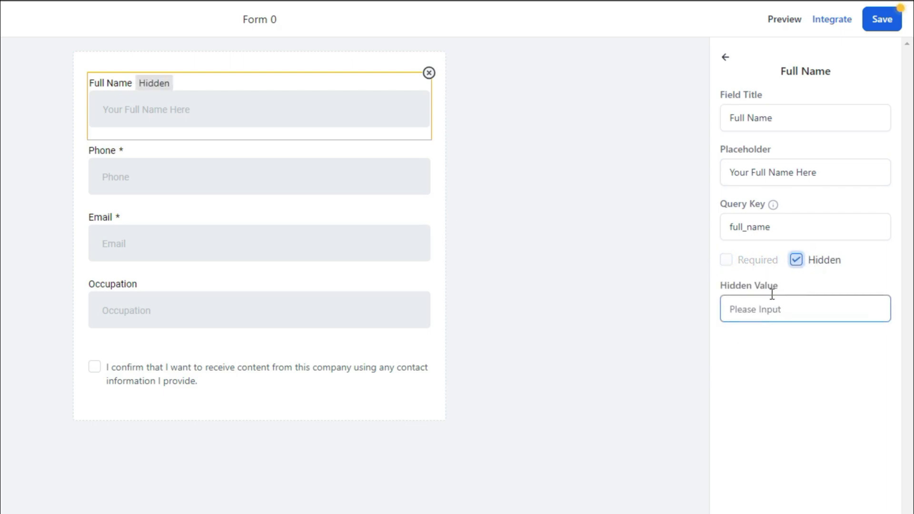
left_click(735, 313)
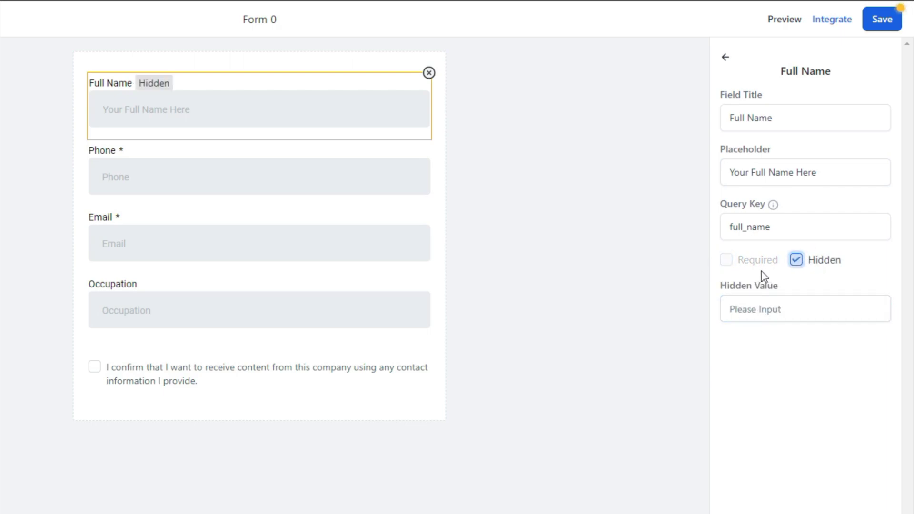
left_click(796, 260)
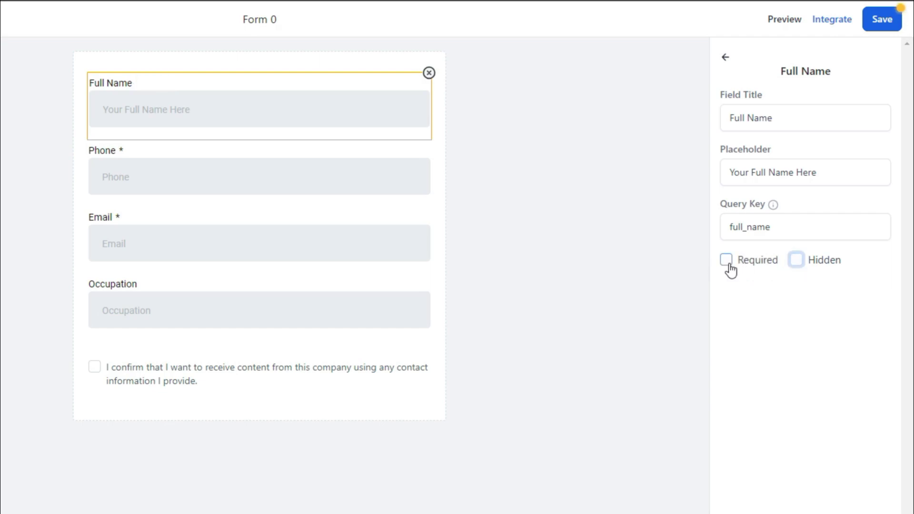
left_click(726, 260)
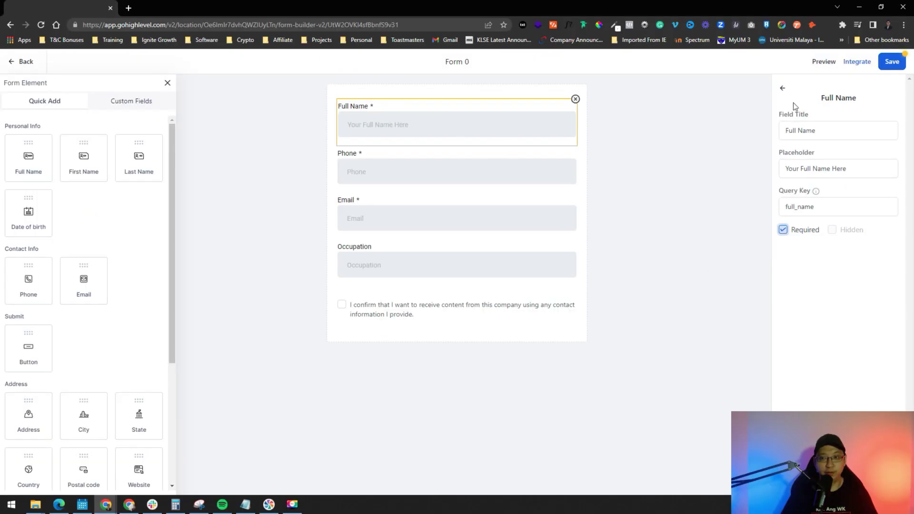
- Make the Occupation field required and open the form's style settings
left_click(433, 267)
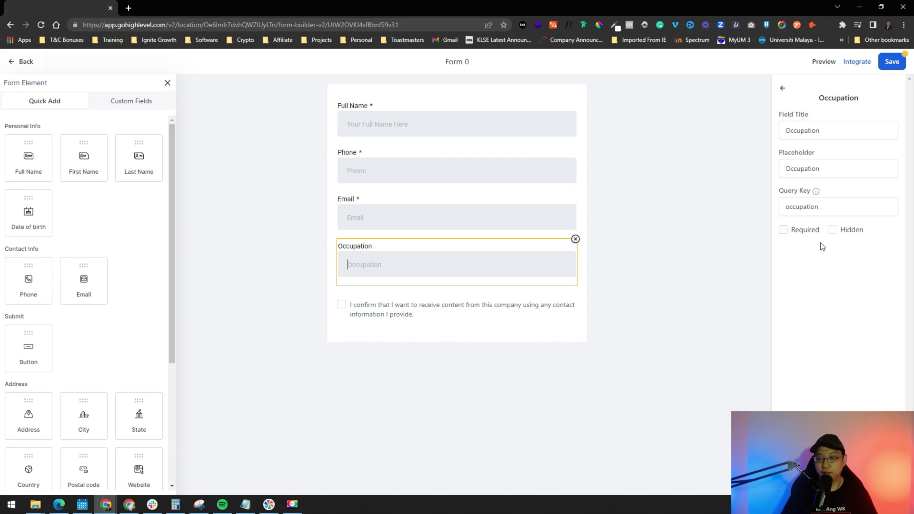
left_click(783, 229)
left_click(666, 167)
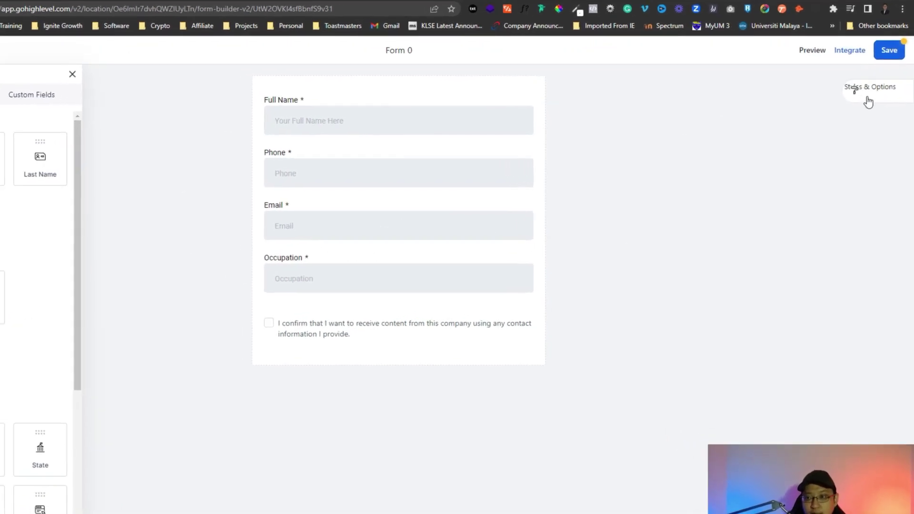
left_click(868, 98)
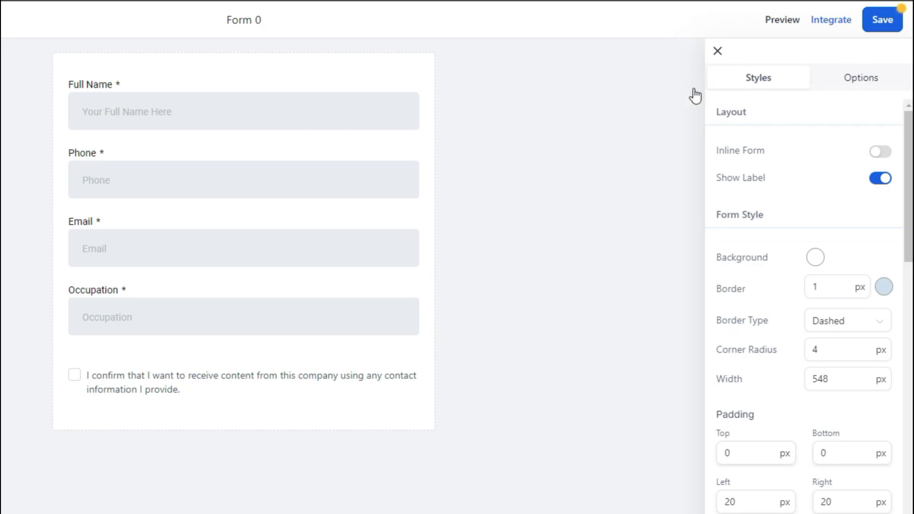
- Try the form without field labels and with the inline layout, reverting each change
left_click(881, 180)
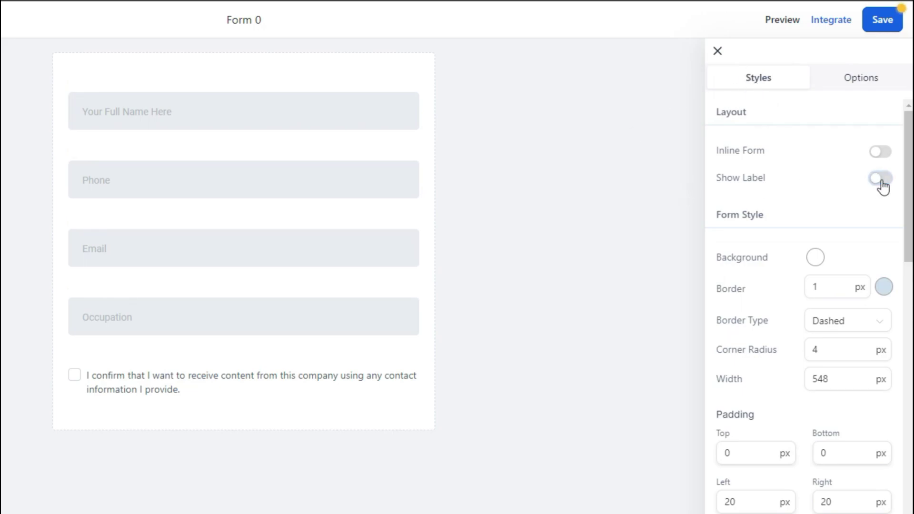
left_click(881, 180)
left_click(881, 153)
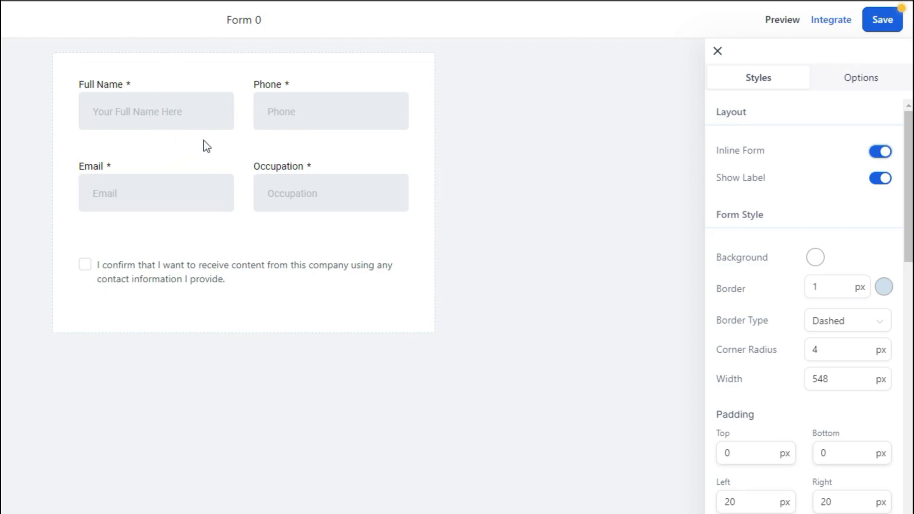
left_click(881, 151)
- Try a form border width of 10 px and replace it with 0 px
scroll(757, 214, "down", 2)
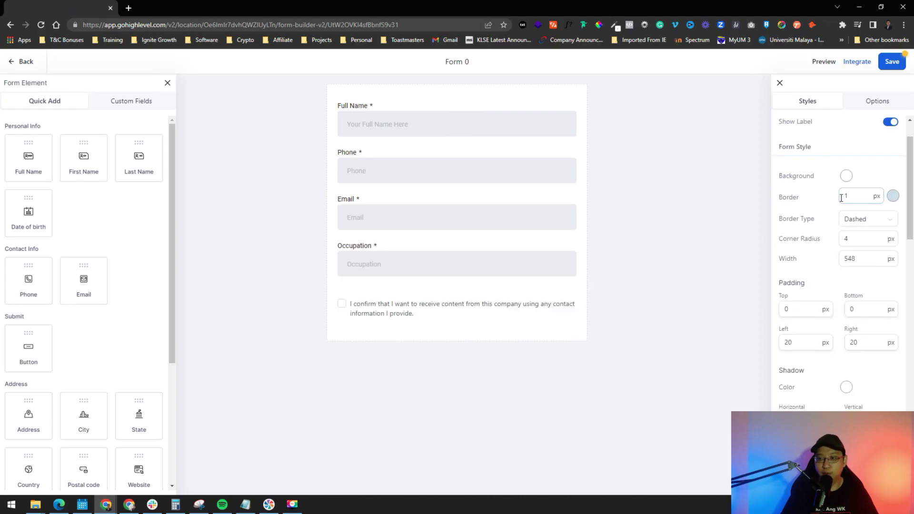
left_click(854, 194)
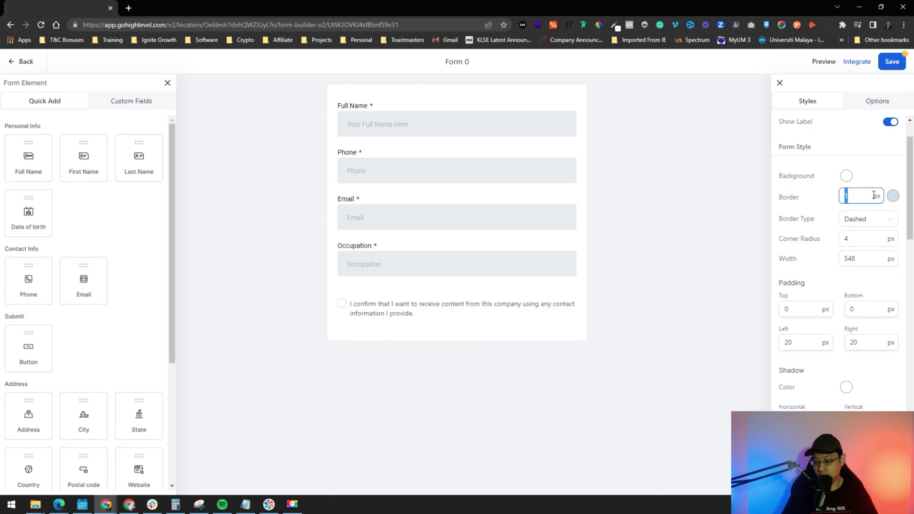
type("10")
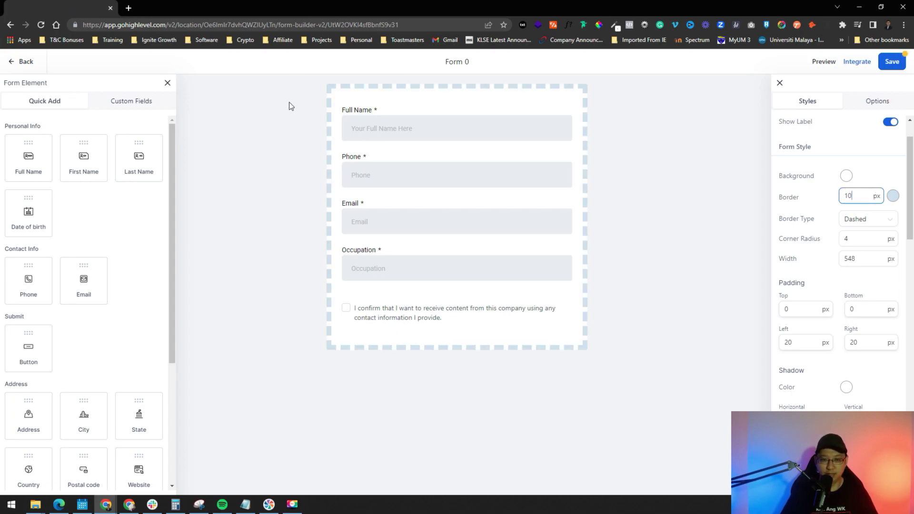
double_click(852, 195)
type("0")
- Try the off-white form background #F7F5F5FF, look over the border types, and restore the background to #FFFFFFFF
left_click(840, 178)
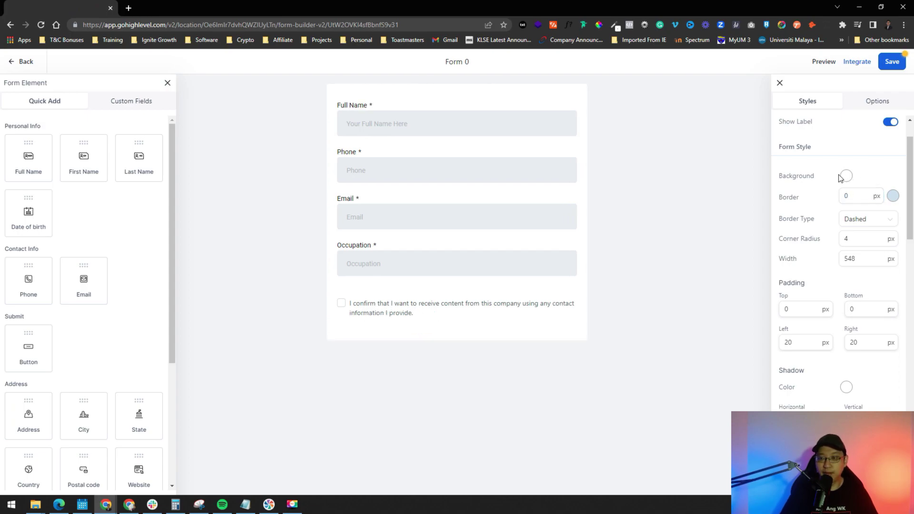
left_click(846, 176)
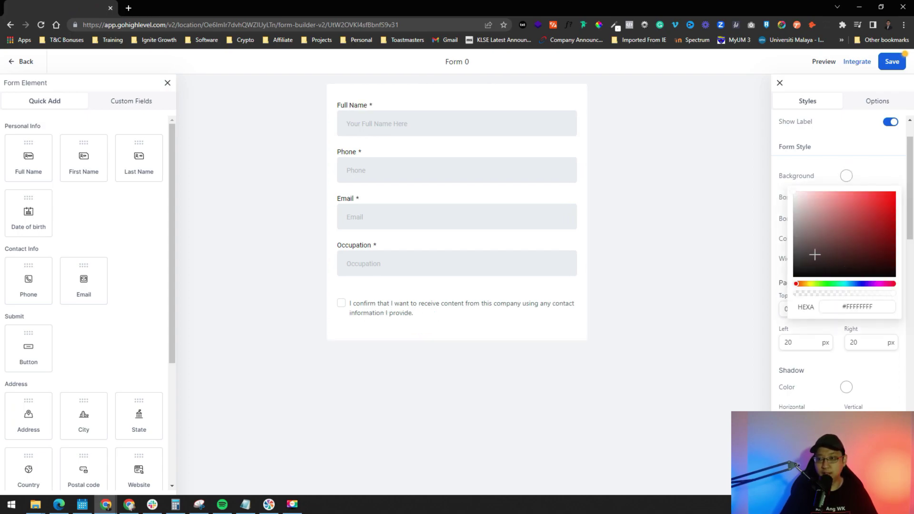
left_click_drag(815, 254, 793, 194)
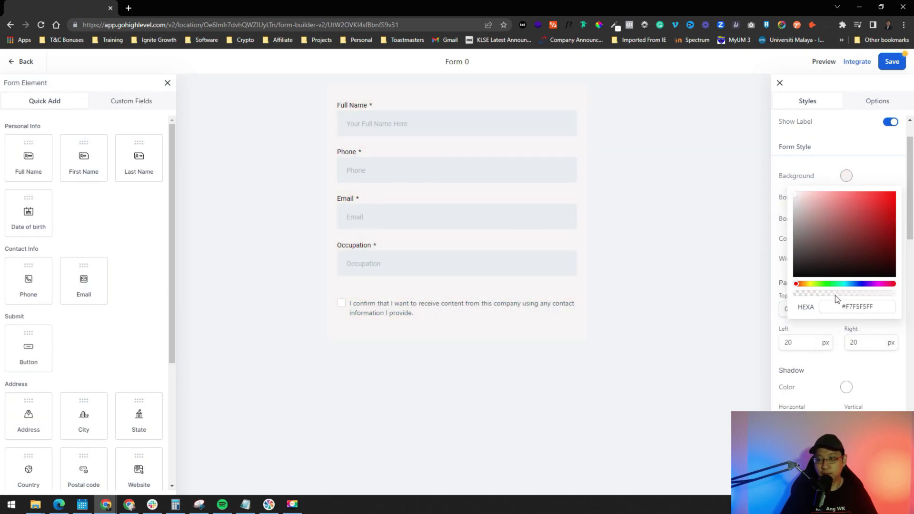
left_click_drag(807, 298, 847, 294)
left_click(857, 238)
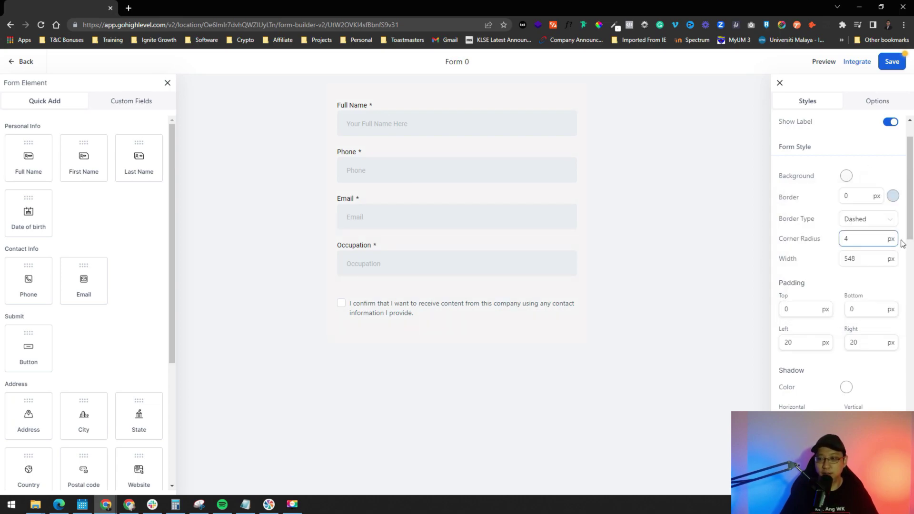
left_click(856, 196)
left_click(880, 222)
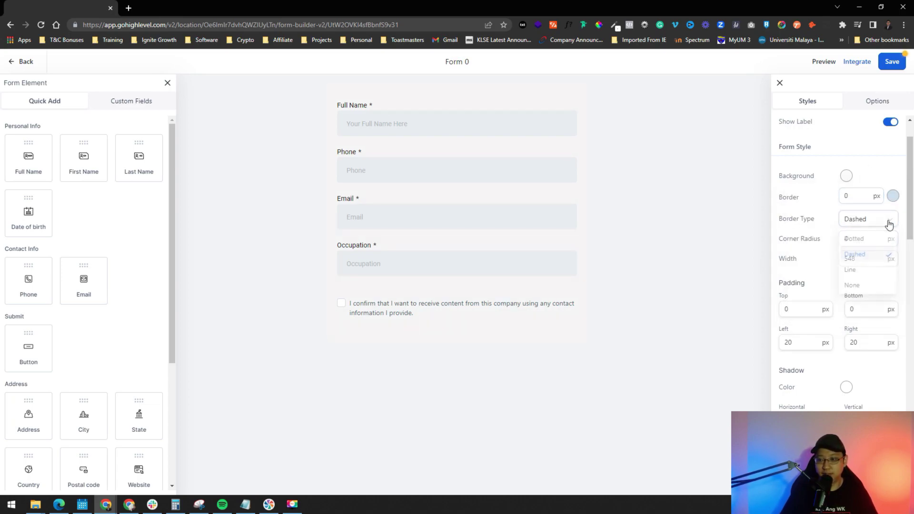
left_click(879, 167)
double_click(874, 244)
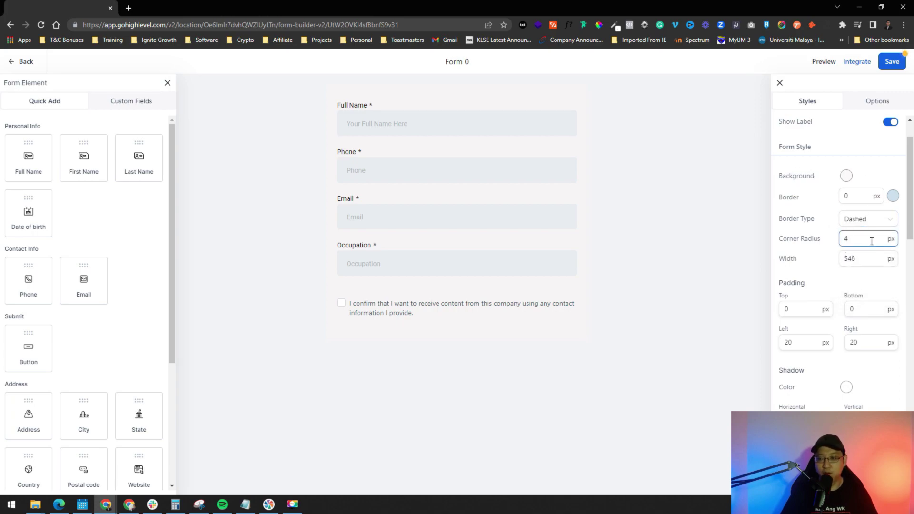
left_click(846, 176)
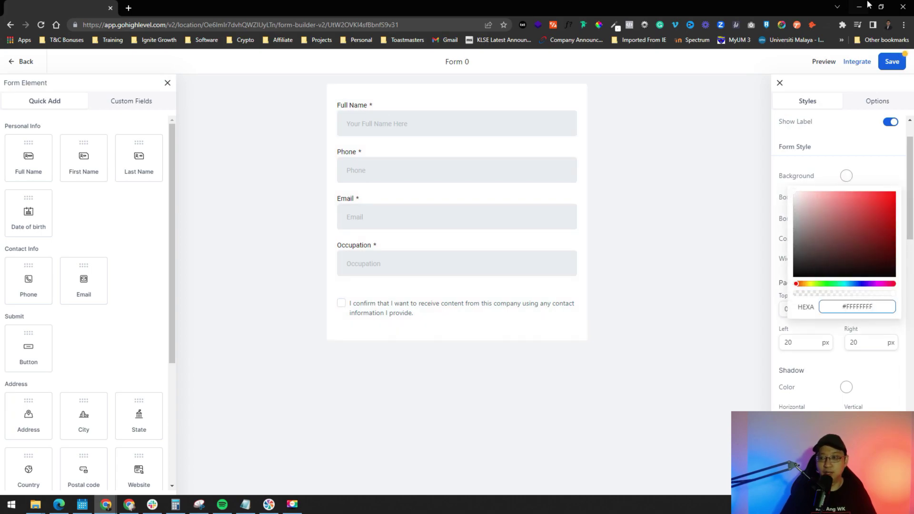
left_click(526, 186)
- Set the form's corner radius to 20 px and its width to 500 px
left_click(879, 238)
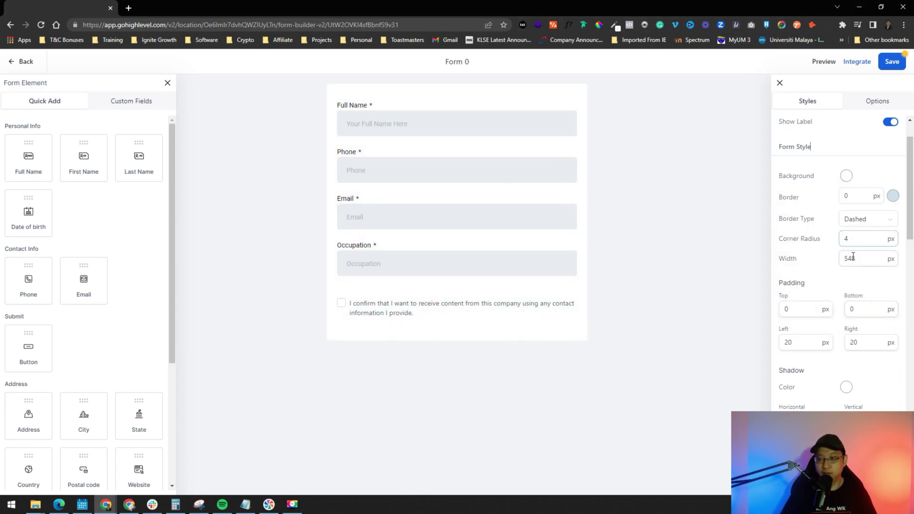
left_click_drag(885, 239, 808, 239)
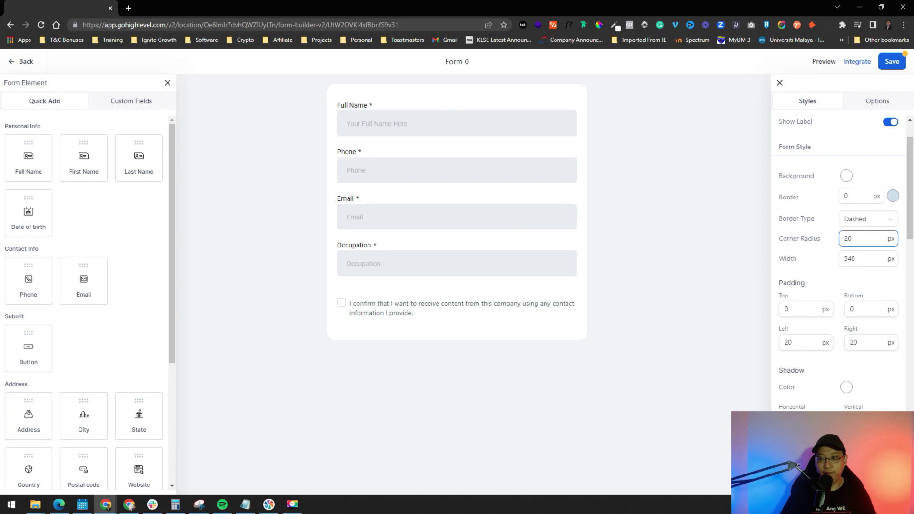
left_click(864, 259)
left_click_drag(859, 258, 844, 244)
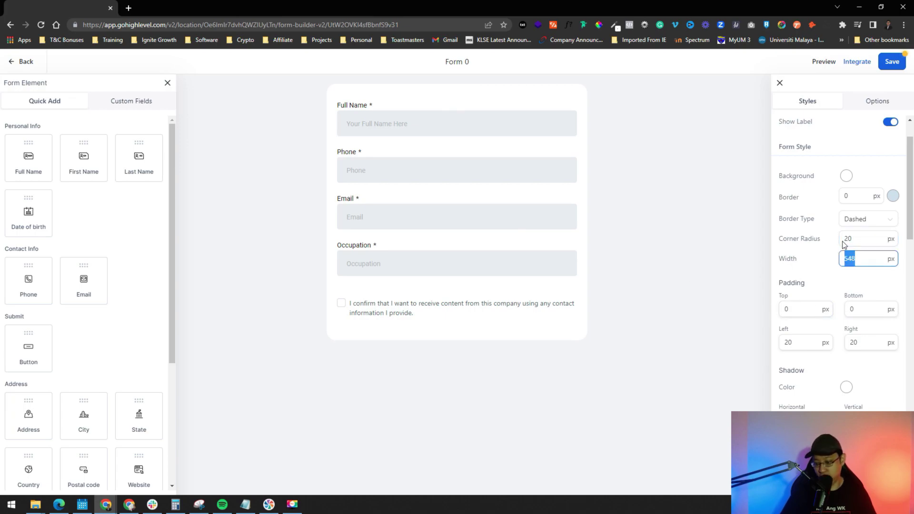
type("500")
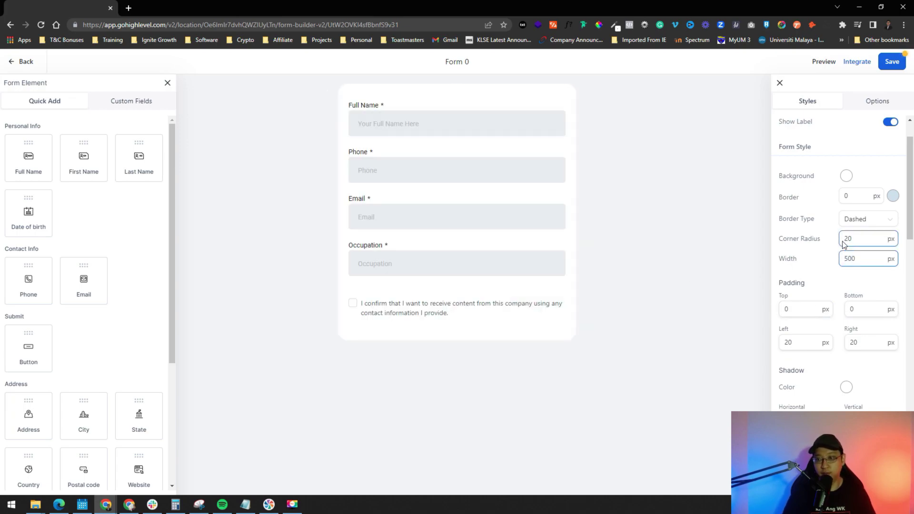
- Compare form widths of 450 px and 548 px, and set the width to 450 px
key("BackSpace")
key("BackSpace")
key("BackSpace")
type("450")
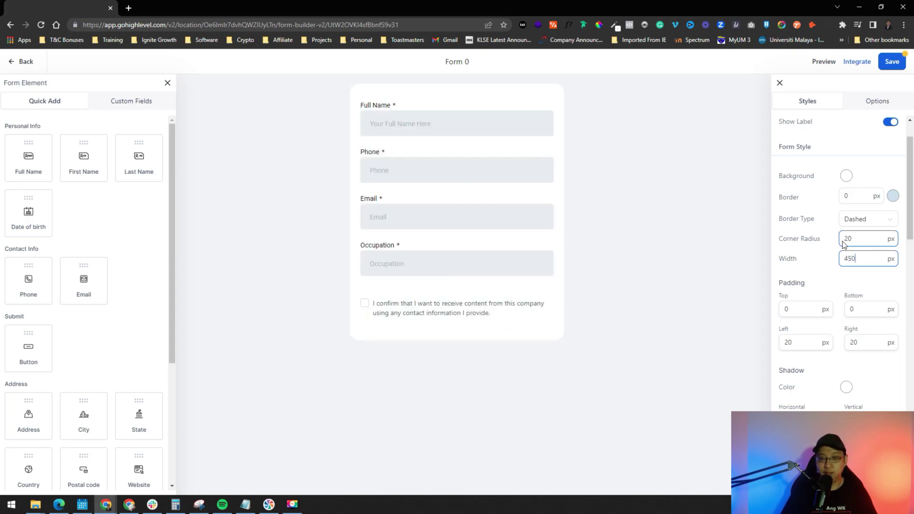
key("BackSpace")
key("BackSpace")
key("BackSpace")
type("548")
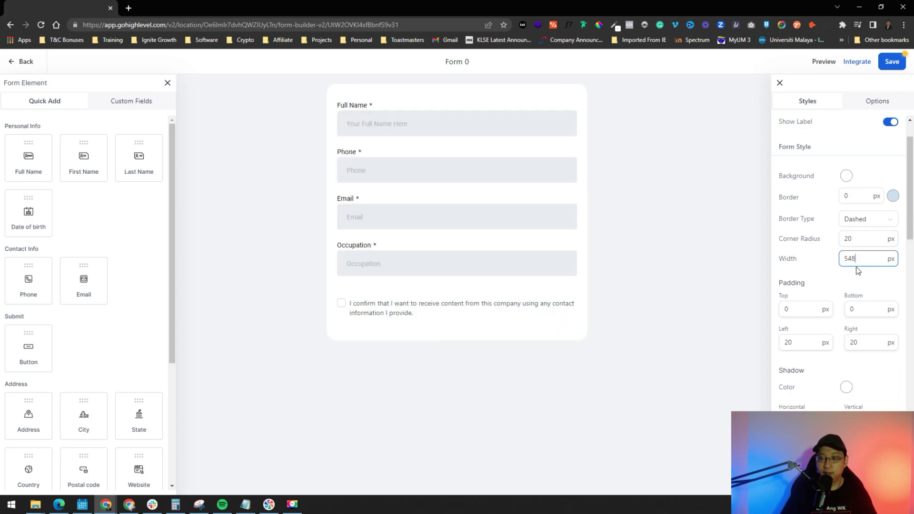
double_click(865, 262)
type("450")
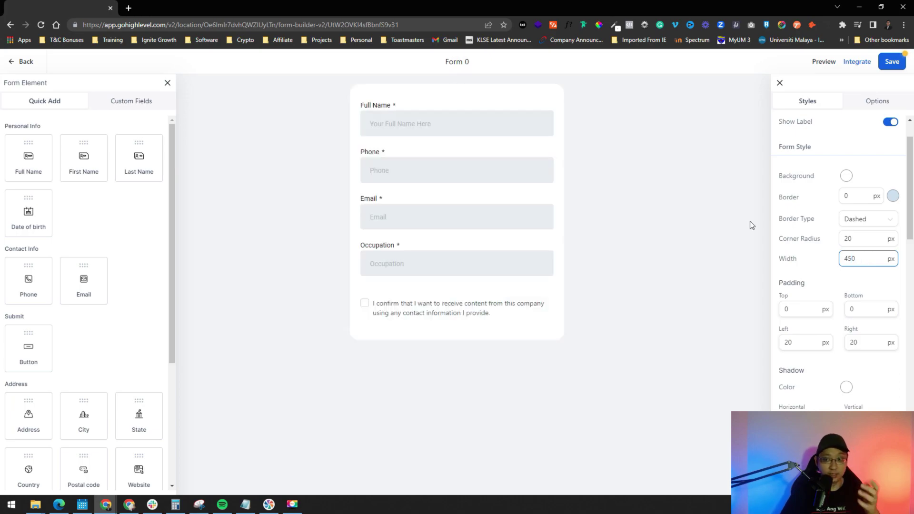
- Try a top padding of 30 px on the form and reset it to 0 px
left_click(807, 310)
left_click_drag(790, 311, 686, 287)
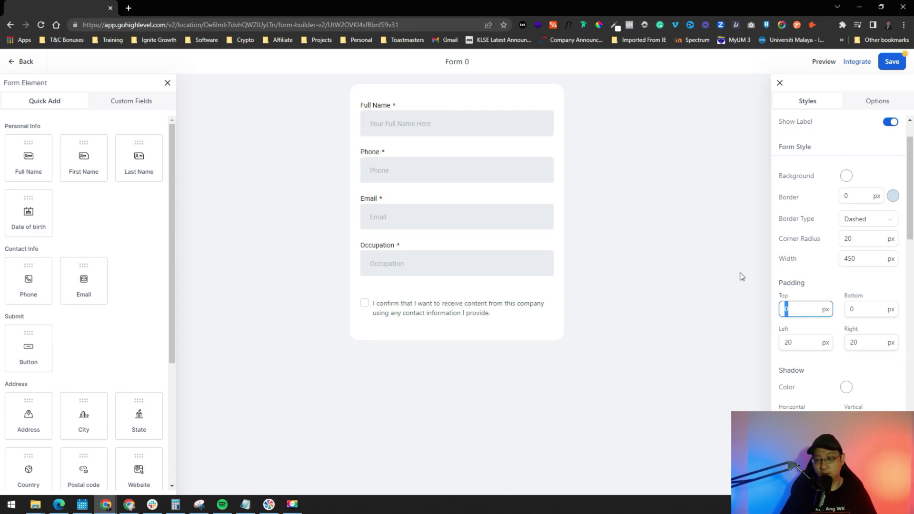
type("30")
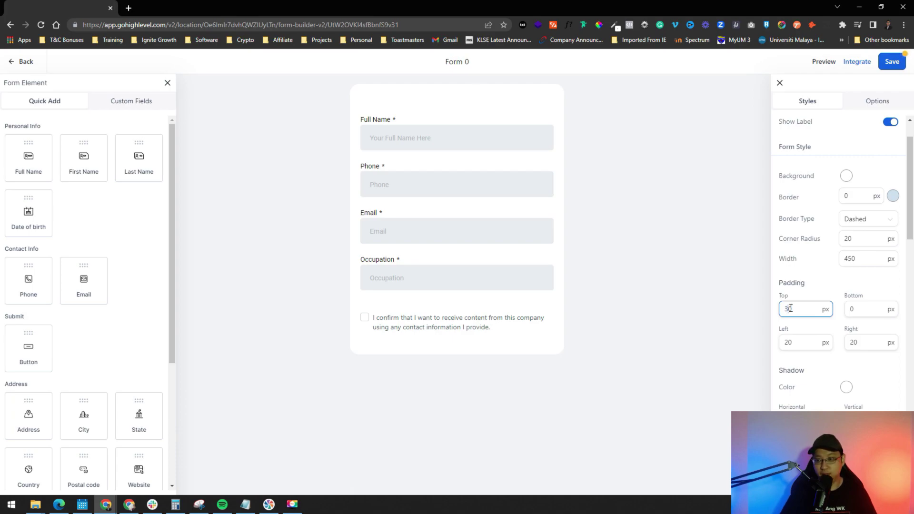
type("0")
- Try a left padding of 30 px on the form and return it to 20 px
left_click(800, 346)
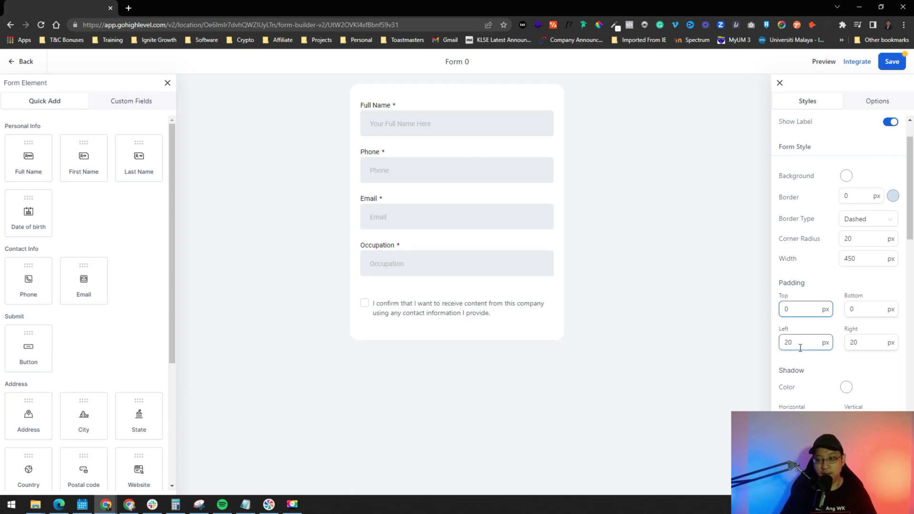
type("3")
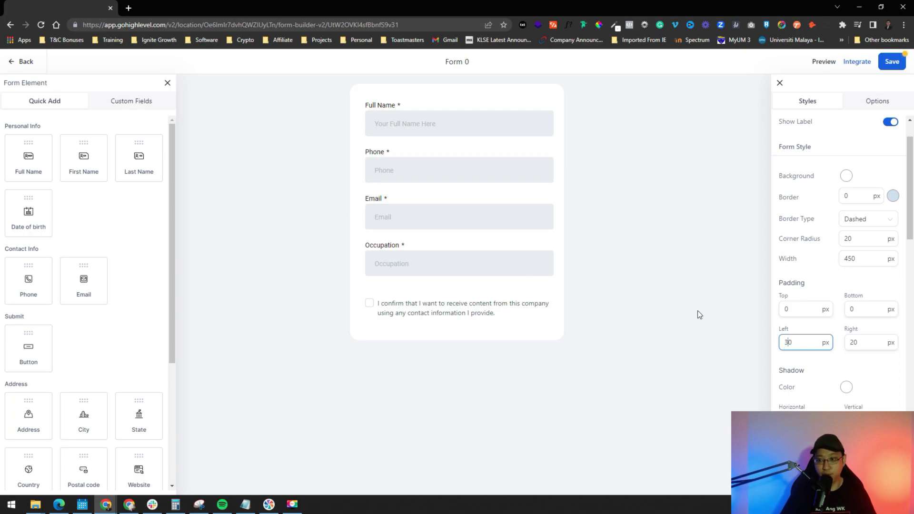
key("BackSpace")
type("2")
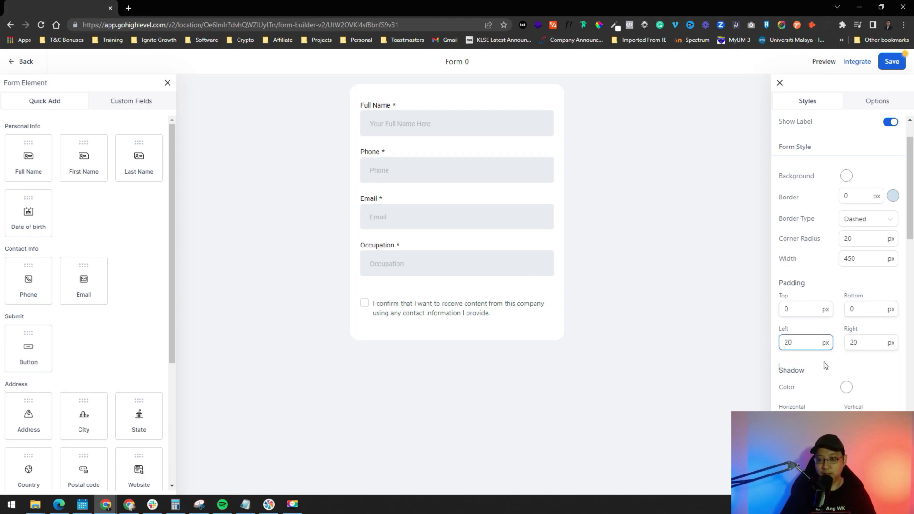
left_click(826, 366)
- Give the form shadow a dark red color, try a 20 px horizontal offset, and reset the offset to 0 px
scroll(819, 362, "down", 2)
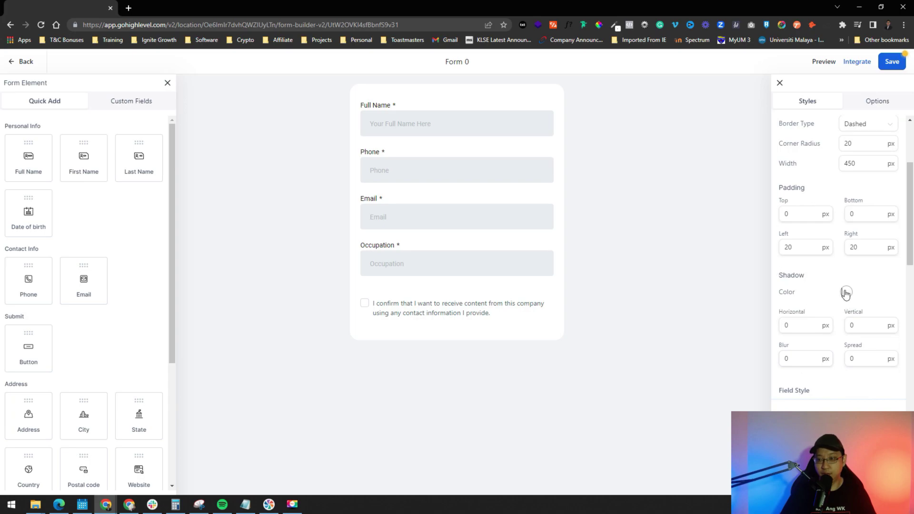
left_click(845, 293)
left_click(882, 289)
left_click(830, 326)
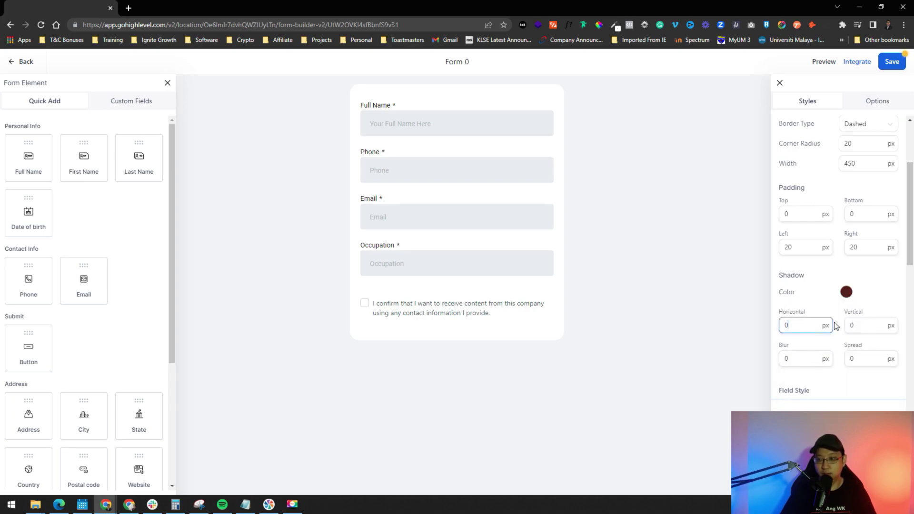
key("BackSpace")
type("20")
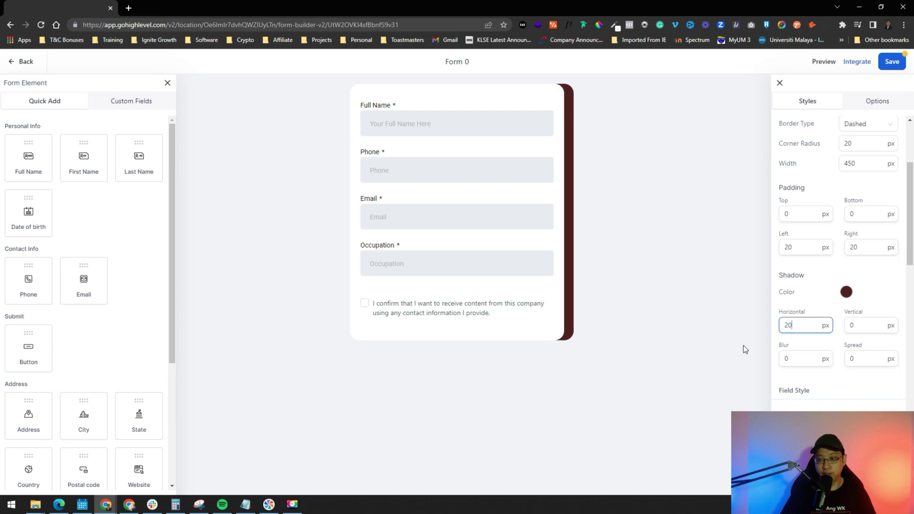
double_click(792, 331)
type("0")
left_click(878, 284)
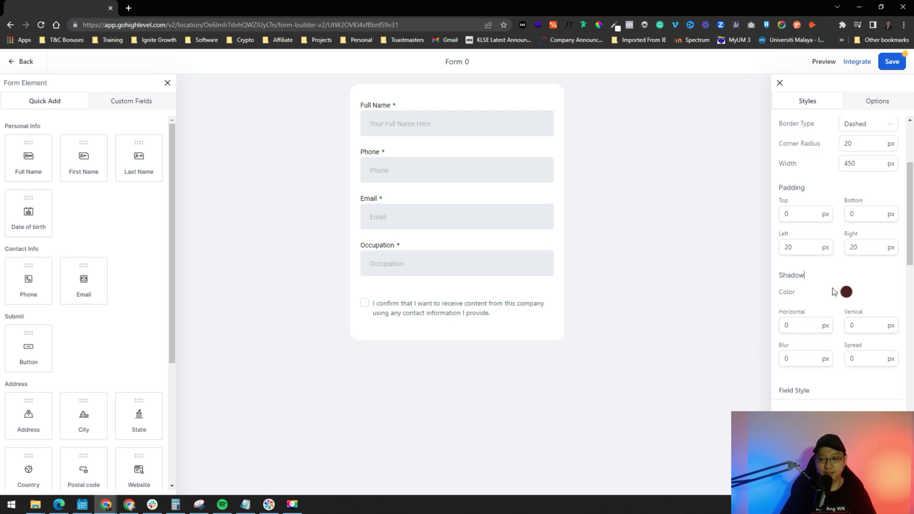
- Review the remaining style settings: field style, label, placeholder, custom CSS, and the background and header image uploads
scroll(827, 293, "down", 3)
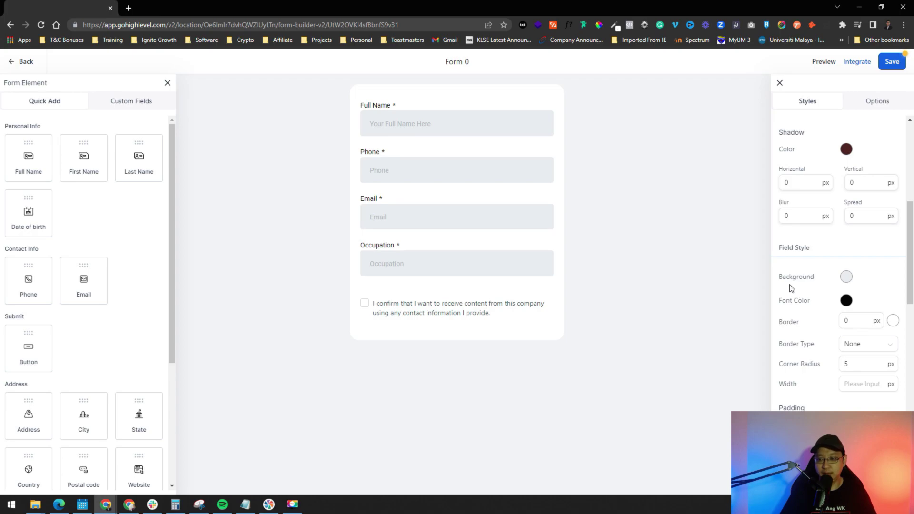
scroll(794, 302, "down", 2)
scroll(823, 359, "up", 1)
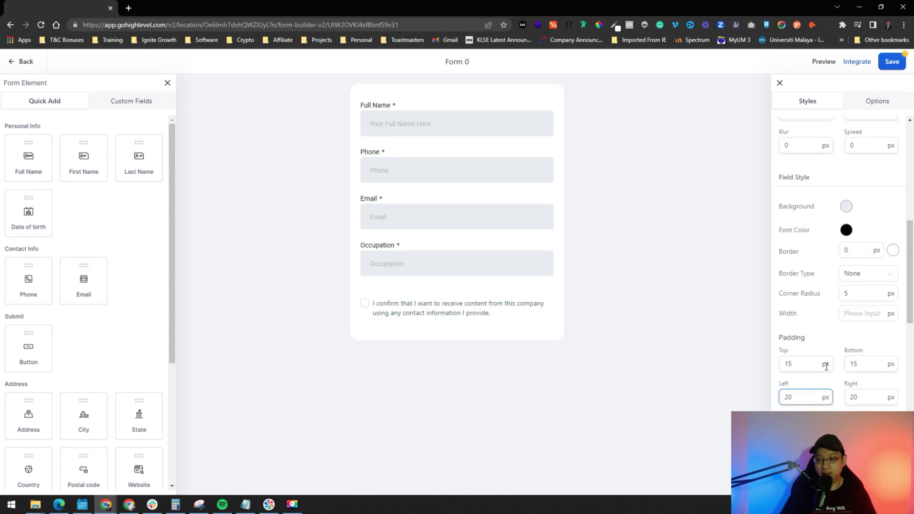
scroll(817, 295, "down", 1)
scroll(810, 322, "down", 2)
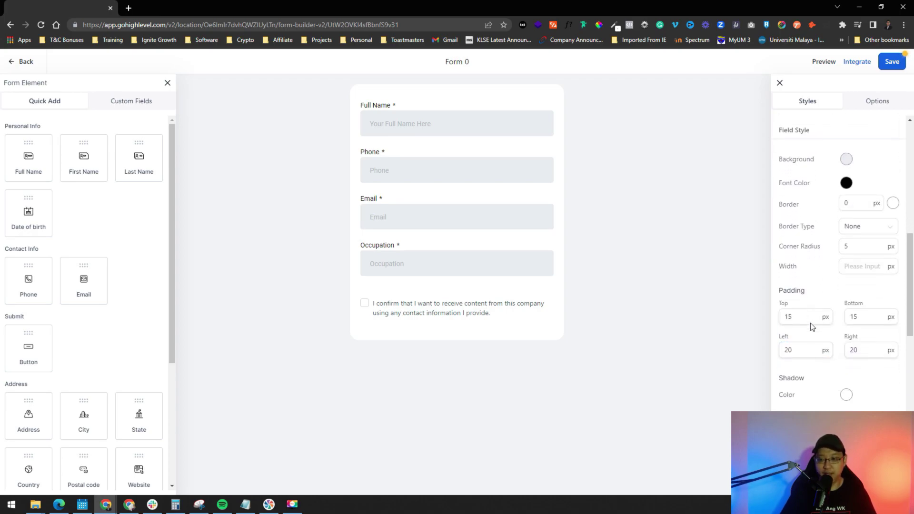
scroll(819, 364, "down", 2)
scroll(806, 354, "down", 5)
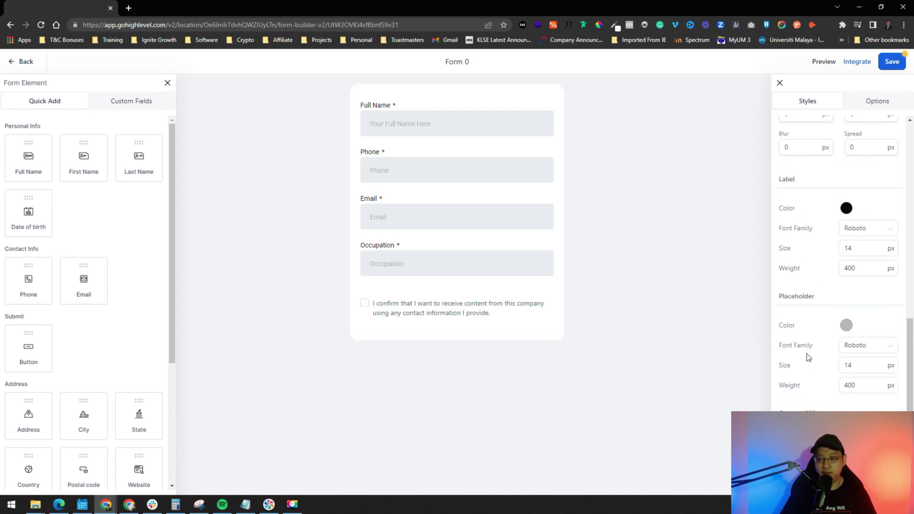
scroll(807, 381, "down", 3)
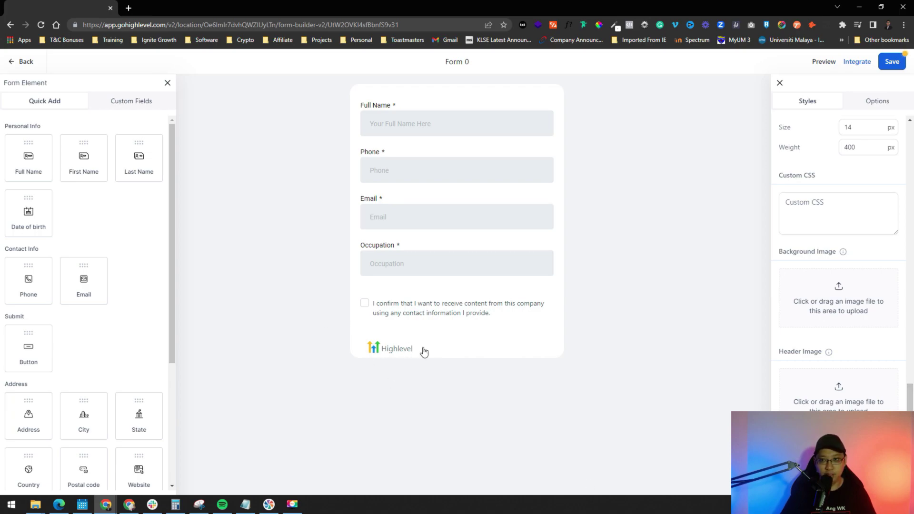
- Rename the form in its options to "Contact Form" followed by the owner's name
left_click(877, 101)
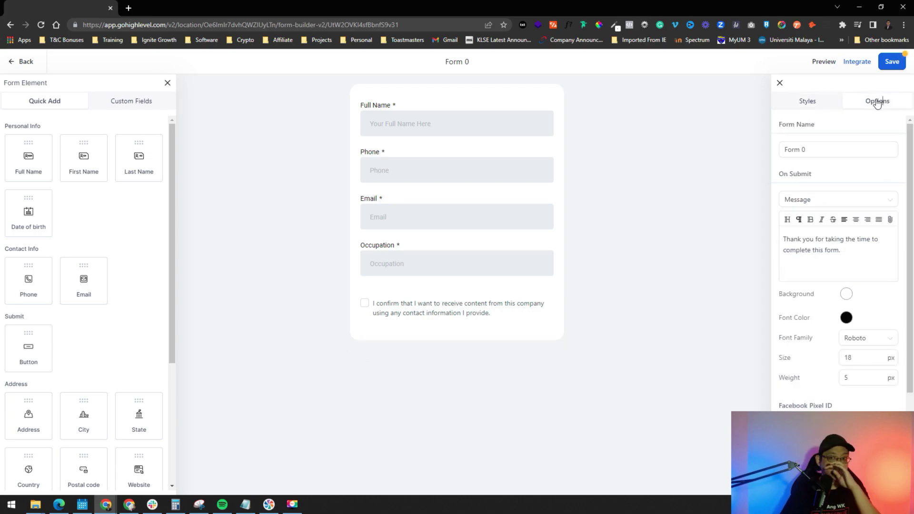
left_click(800, 142)
key("ctrl+a")
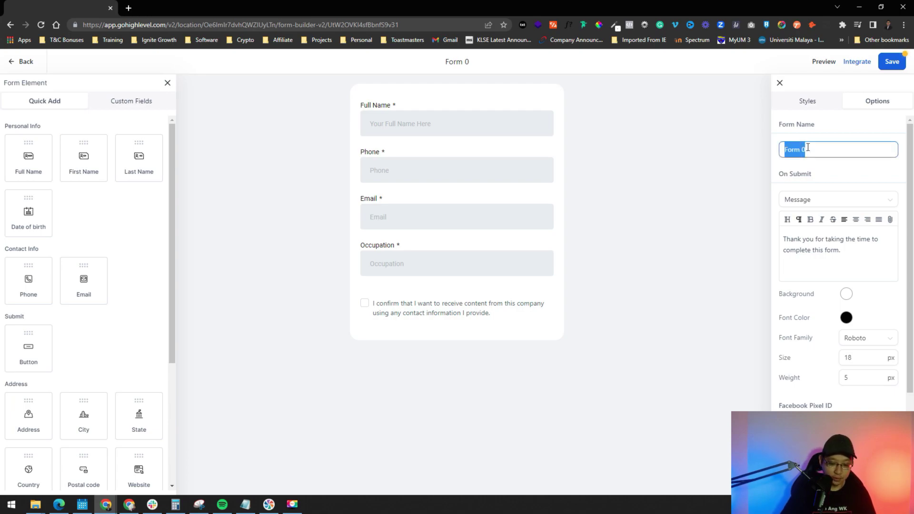
type("Contact Form")
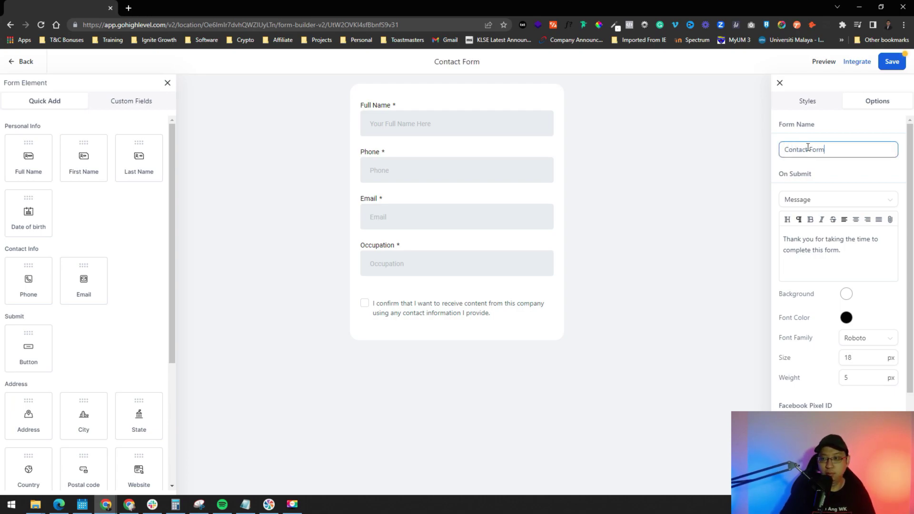
type(" Kenangwk")
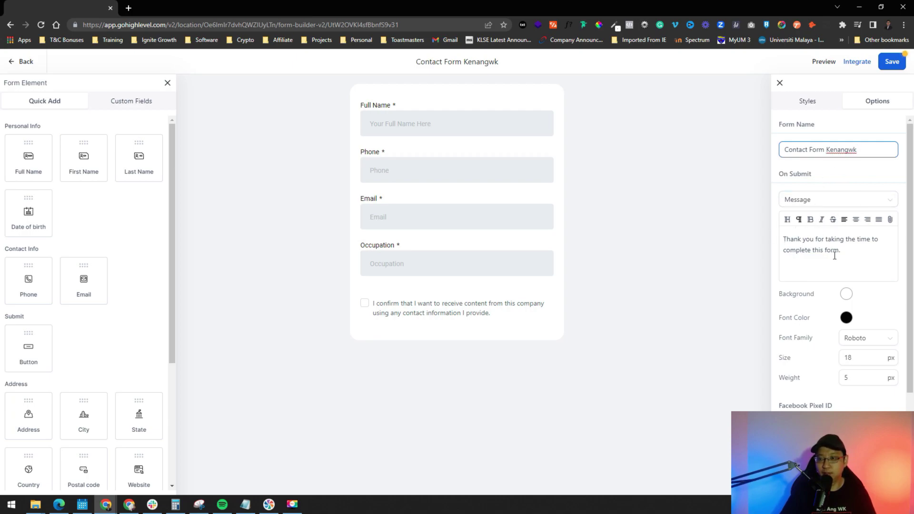
- Change the form's On Submit action from a message to Open URL and select the empty Facebook Pixel ID field
left_click_drag(857, 252, 776, 227)
left_click(824, 200)
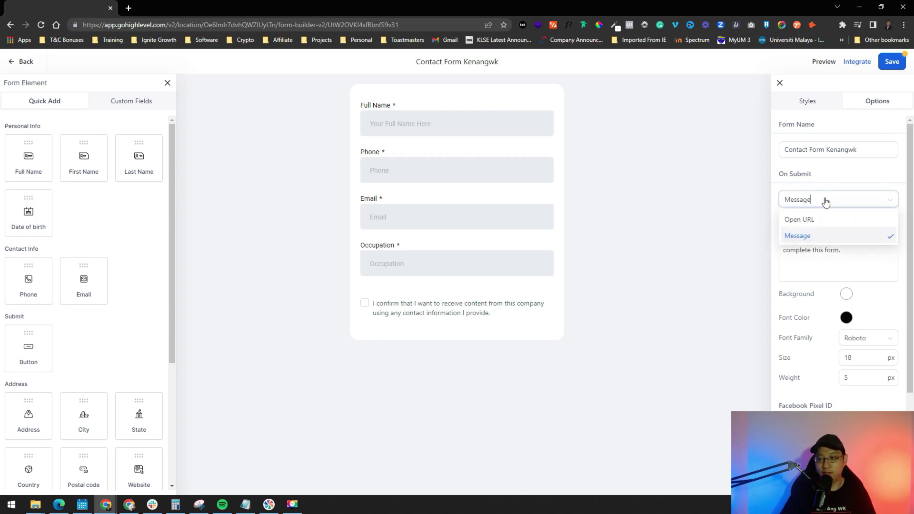
left_click(824, 223)
left_click(820, 220)
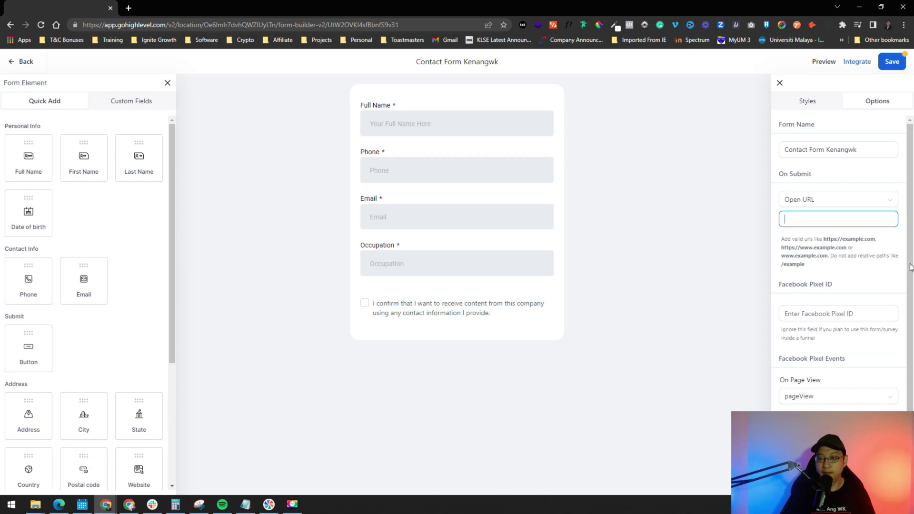
left_click(835, 314)
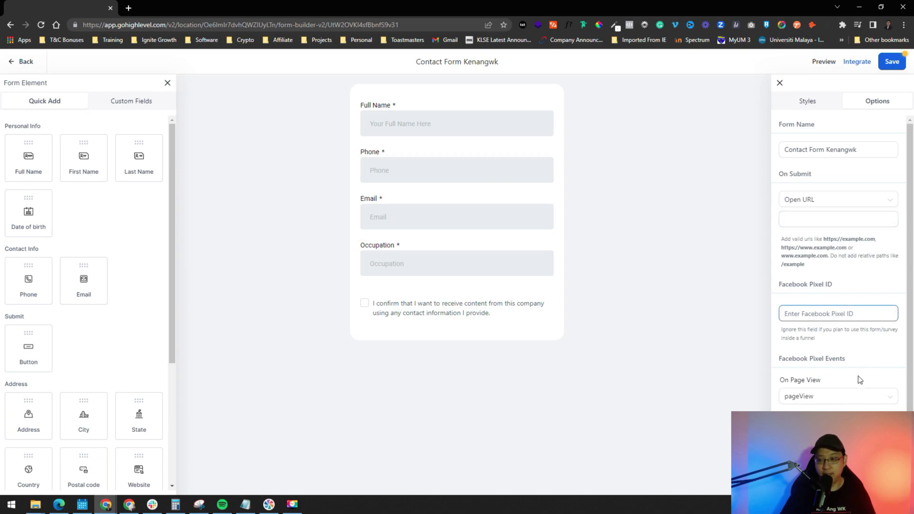
- Examine the Facebook Pixel event choices for form submission without changing them, and preview the form
scroll(825, 397, "down", 1)
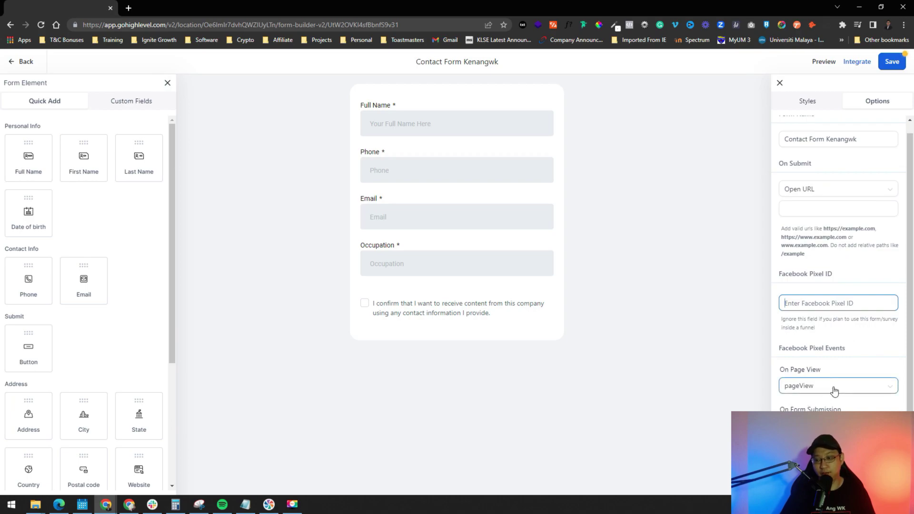
left_click(838, 410)
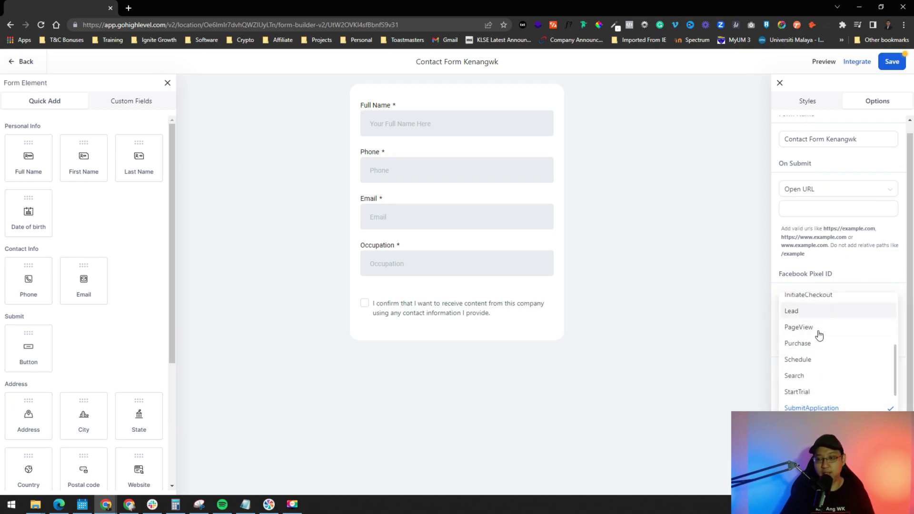
left_click(704, 301)
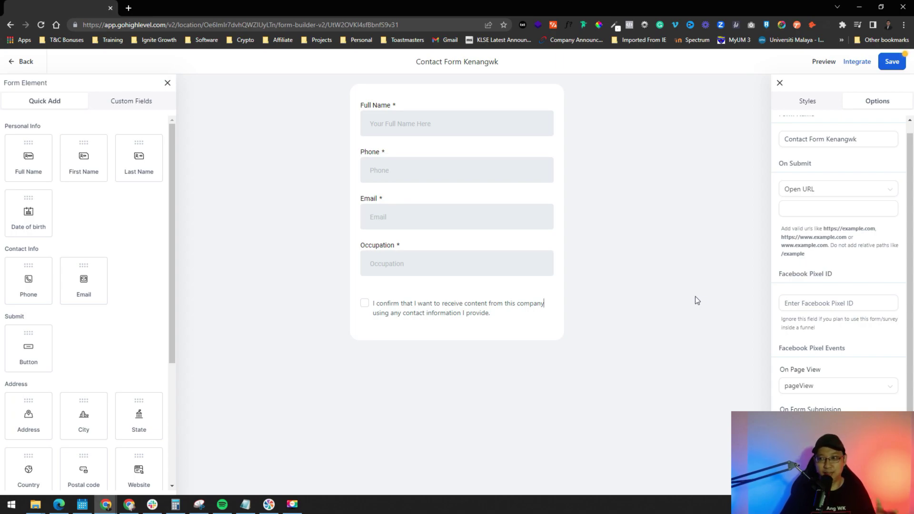
left_click(816, 426)
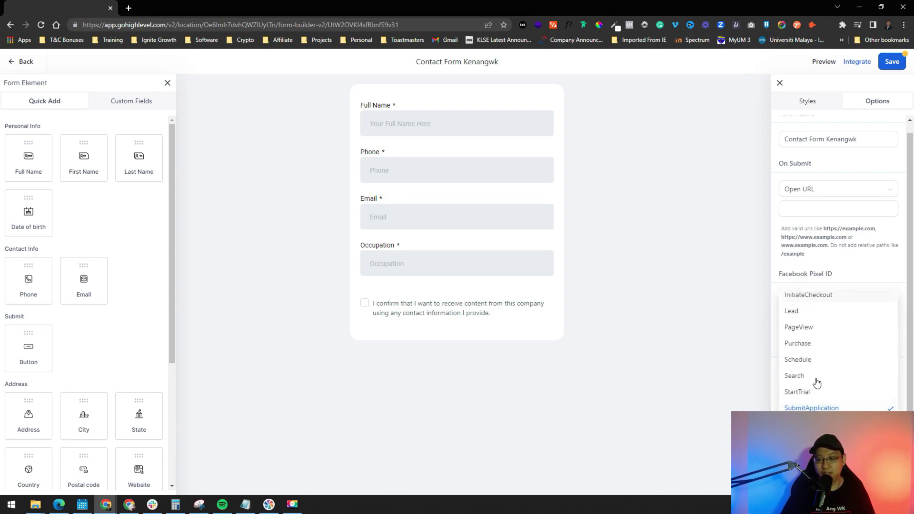
left_click(694, 313)
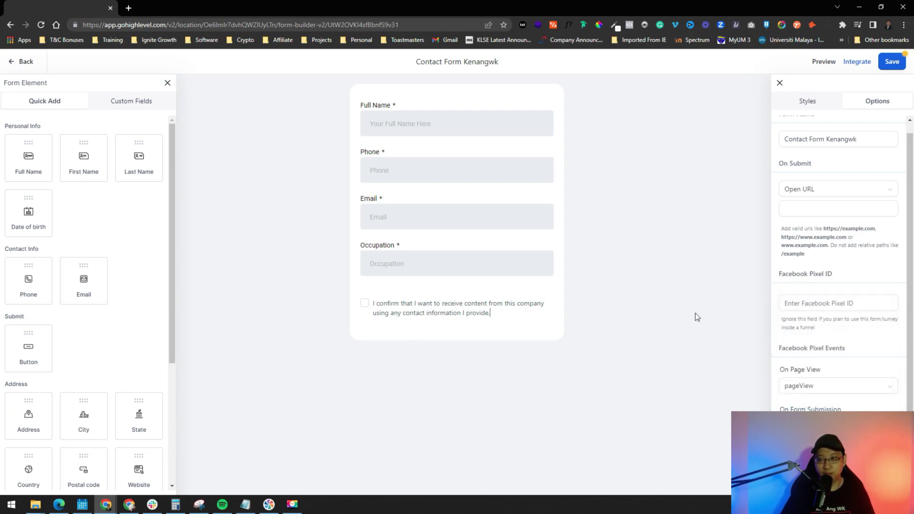
left_click(823, 61)
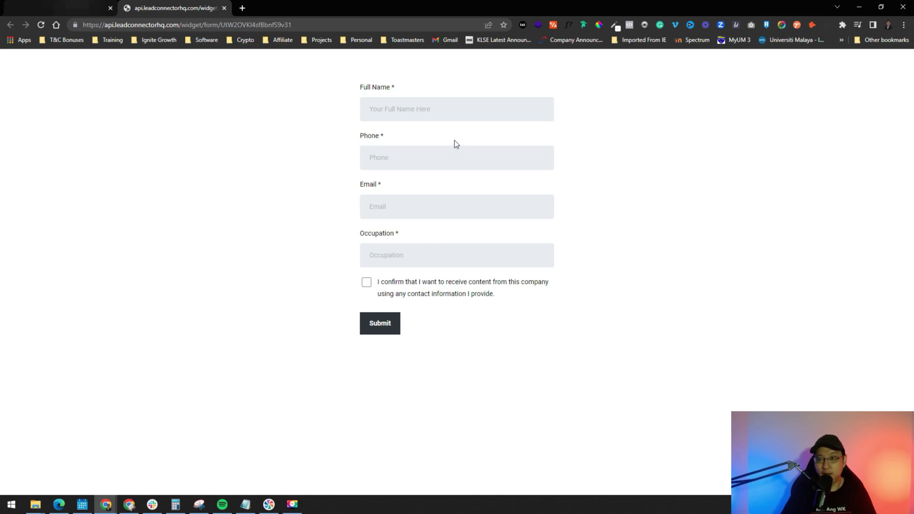
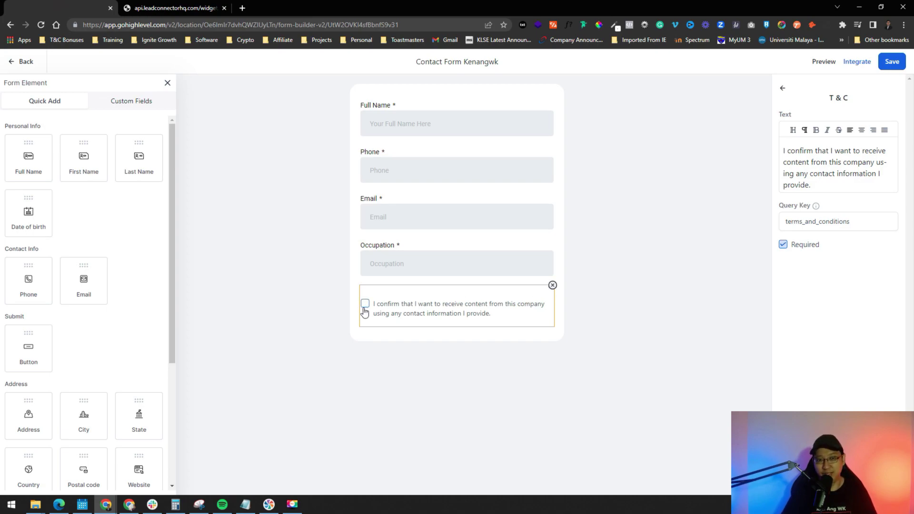
- Add a button between the Occupation field and the consent checkbox and set its text to "Sign Up Now"
left_click(599, 280)
left_click_drag(29, 343, 416, 296)
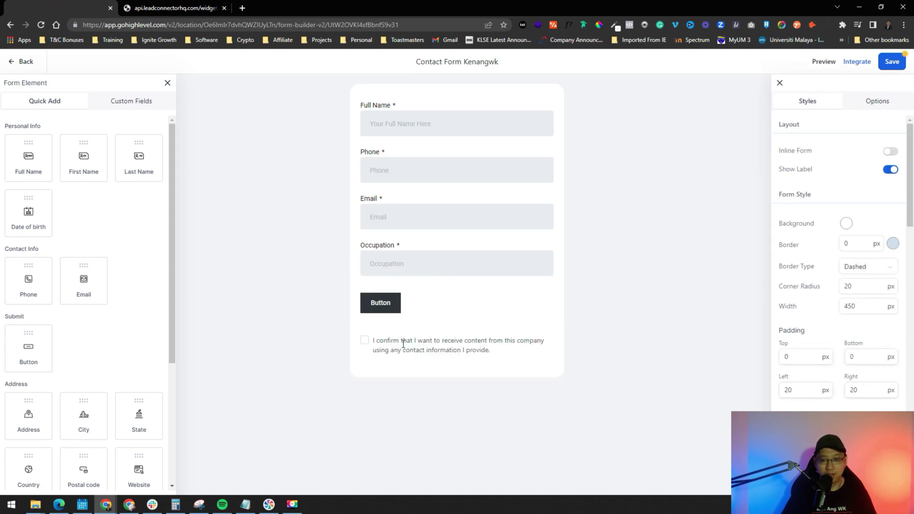
left_click(395, 310)
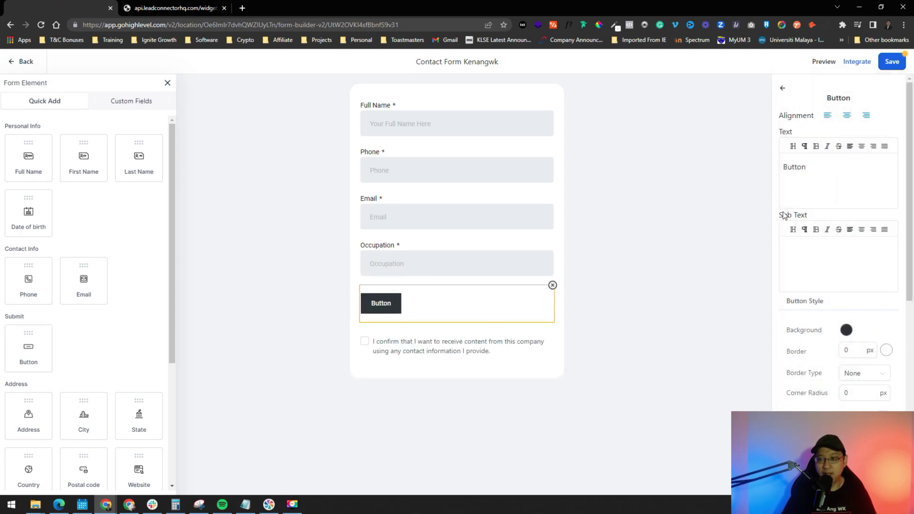
key("ctrl+a")
type("Sign Up Now")
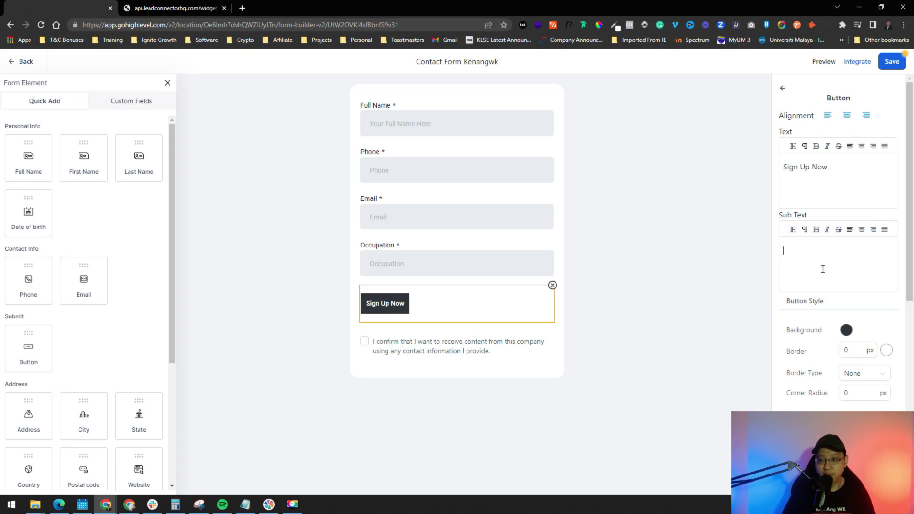
- Review the Sign Up Now button's style settings, including padding, shadow and text, and deselect the button
scroll(846, 247, "down", 2)
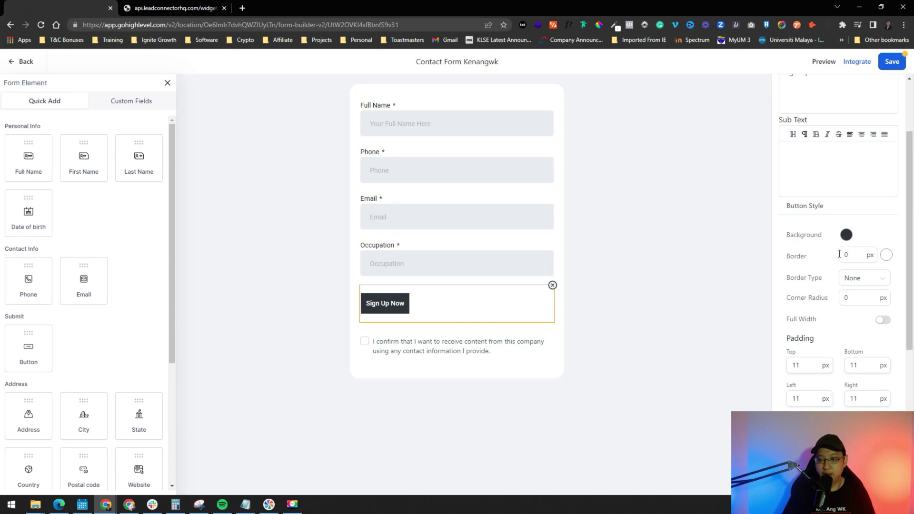
scroll(828, 312, "down", 2)
scroll(817, 364, "down", 2)
scroll(826, 292, "down", 1)
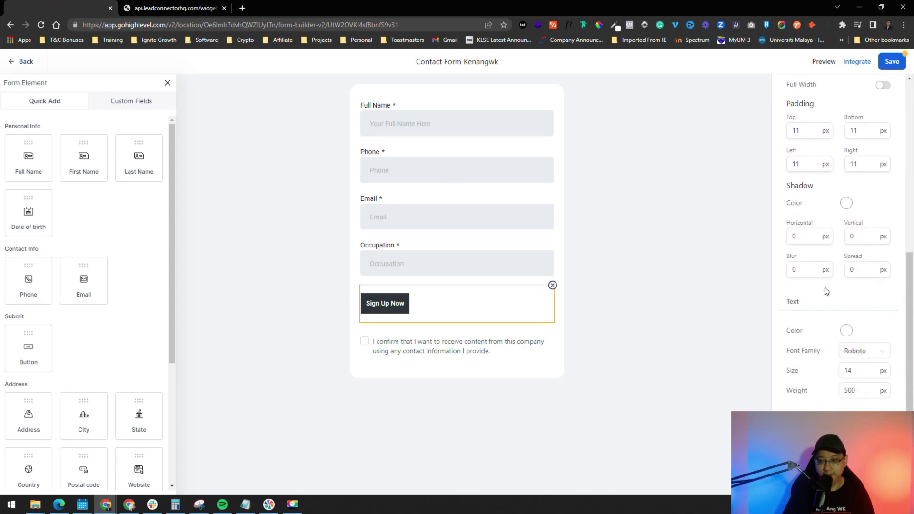
scroll(826, 292, "up", 6)
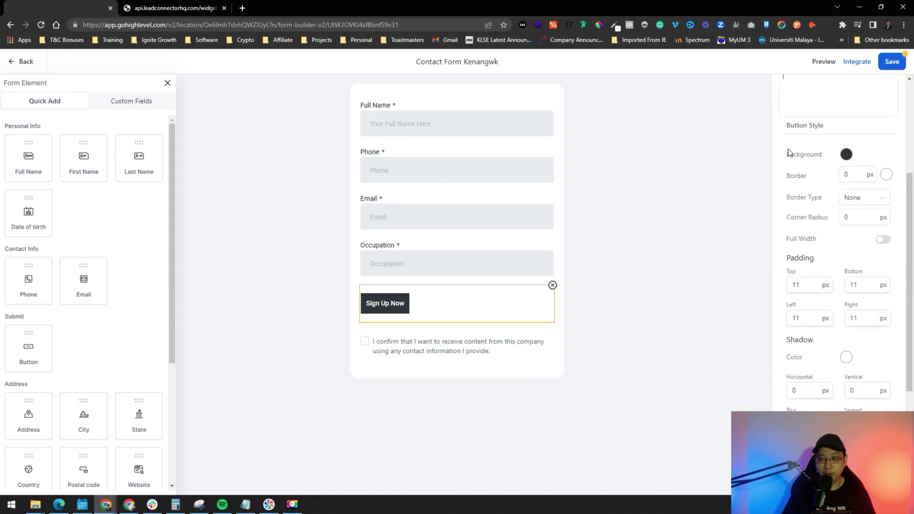
left_click(657, 145)
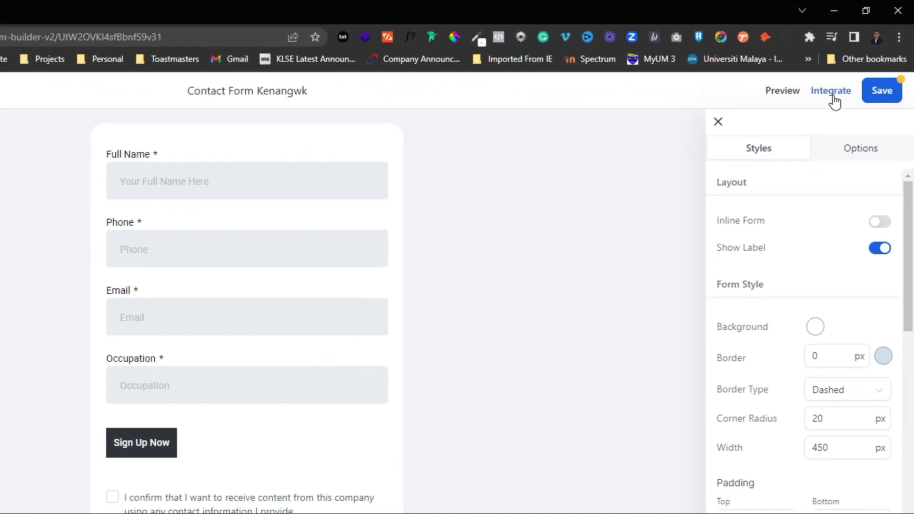
- Save the form by opening its integration settings, and examine the available embed layout types
left_click(802, 121)
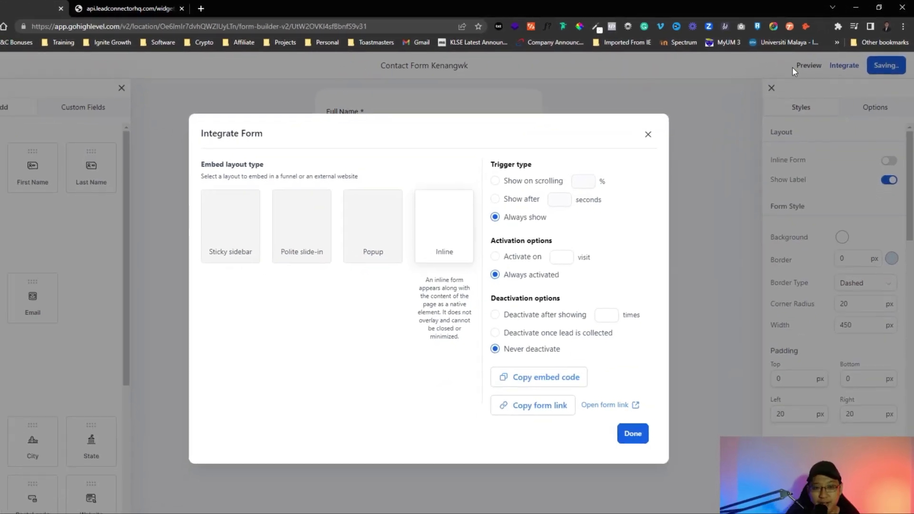
mouse_move(273, 206)
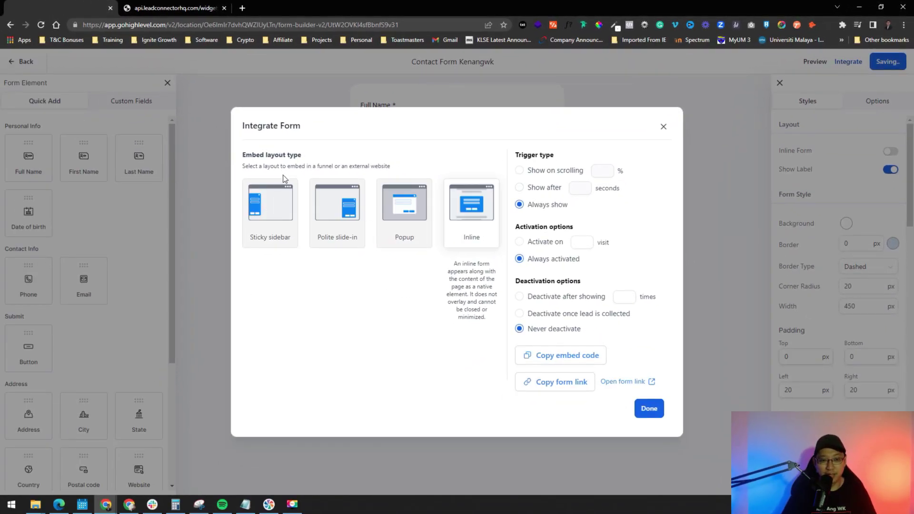
mouse_move(284, 220)
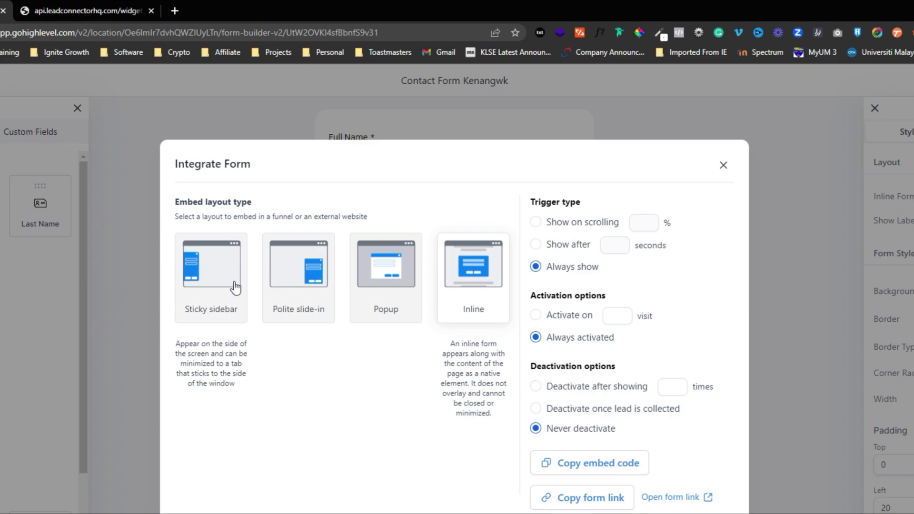
mouse_move(322, 295)
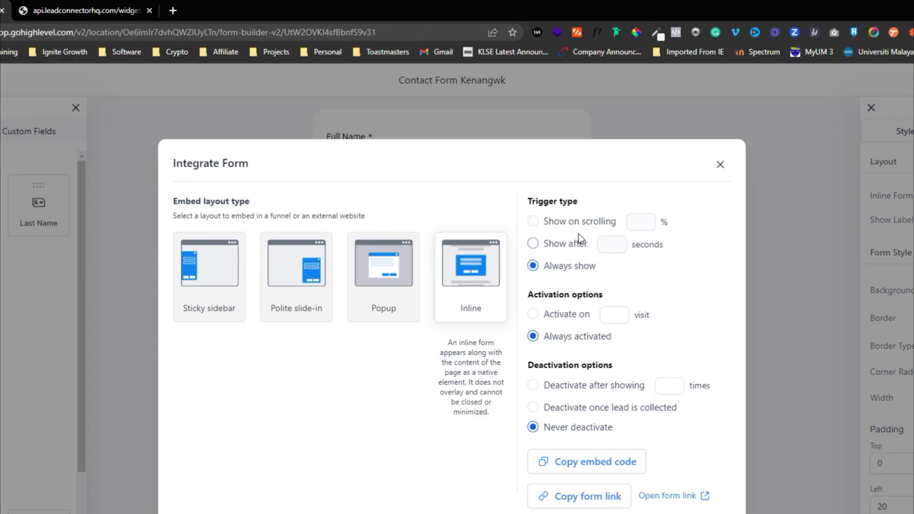
- Try the triggers Show on scrolling at 25% and Show after seconds, and return the trigger type to Always show
left_click(533, 221)
left_click(635, 227)
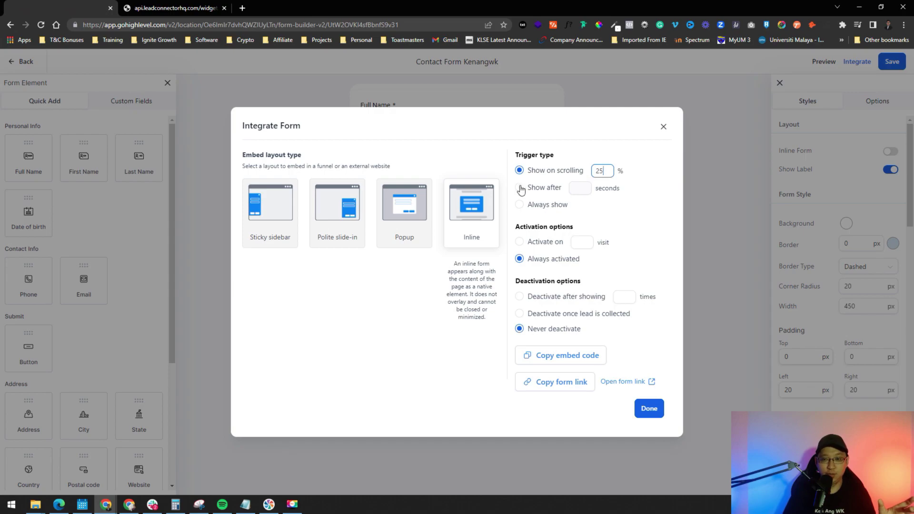
left_click(520, 189)
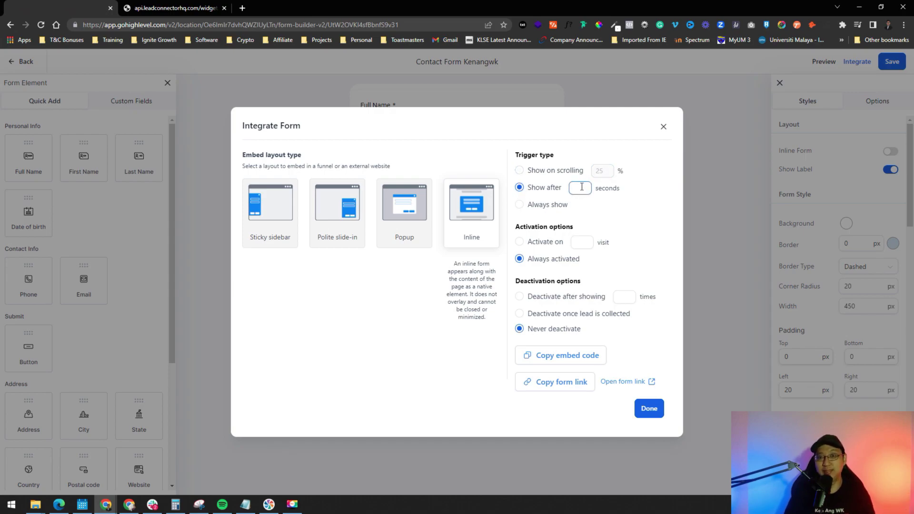
left_click(522, 207)
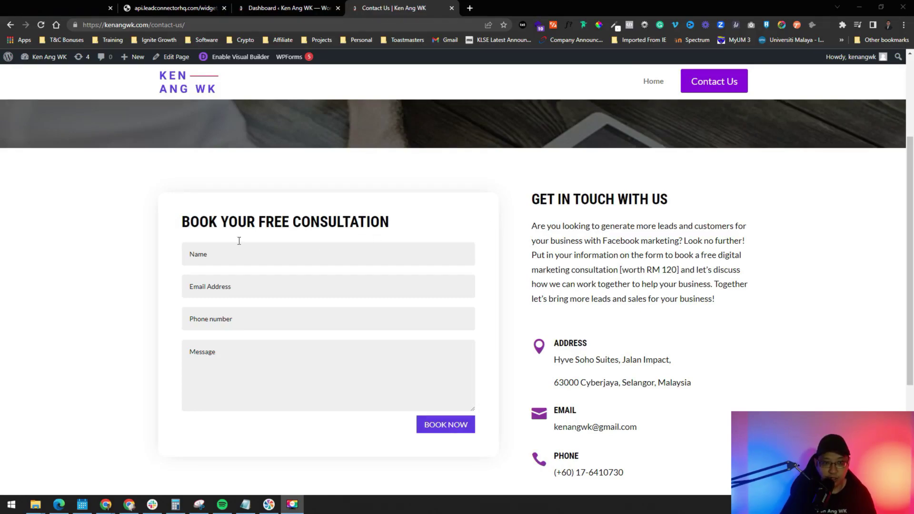
- Look over the website's live contact page and open the Contact Us page for editing from the WordPress dashboard
scroll(369, 345, "down", 4)
scroll(277, 247, "up", 3)
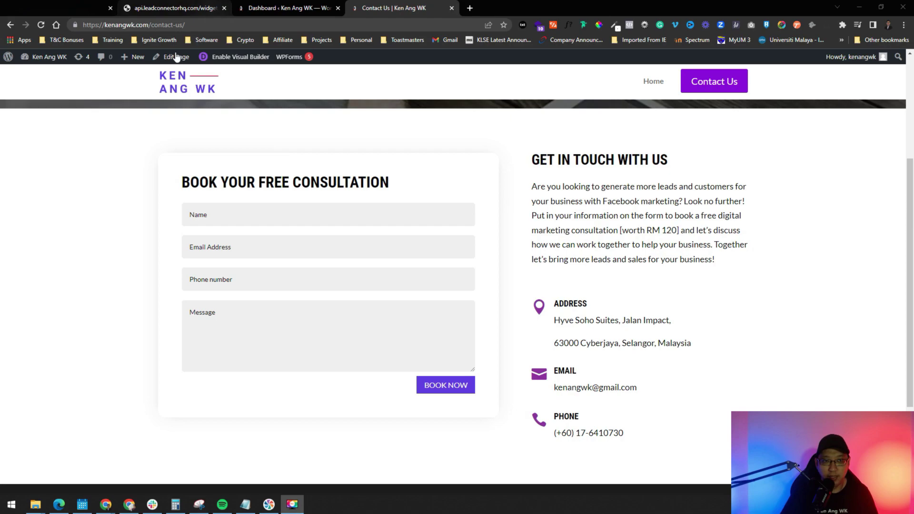
left_click(281, 9)
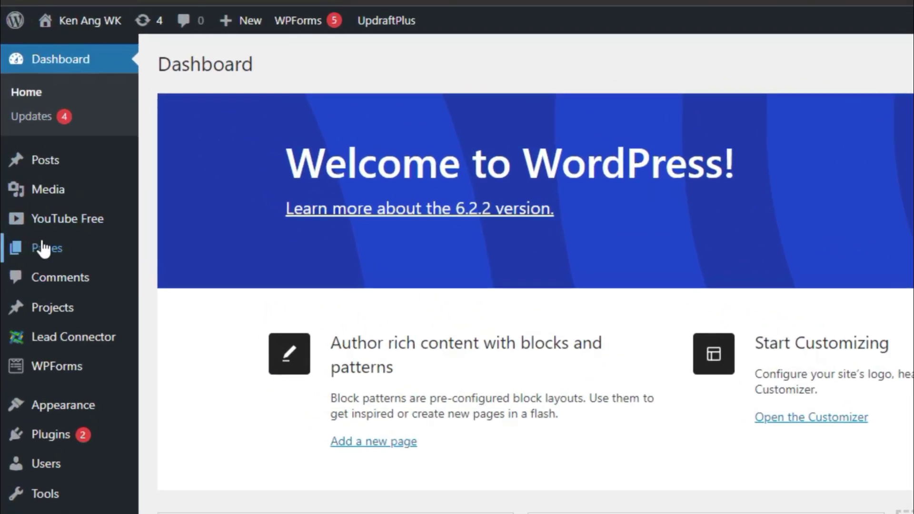
left_click(90, 185)
mouse_move(262, 175)
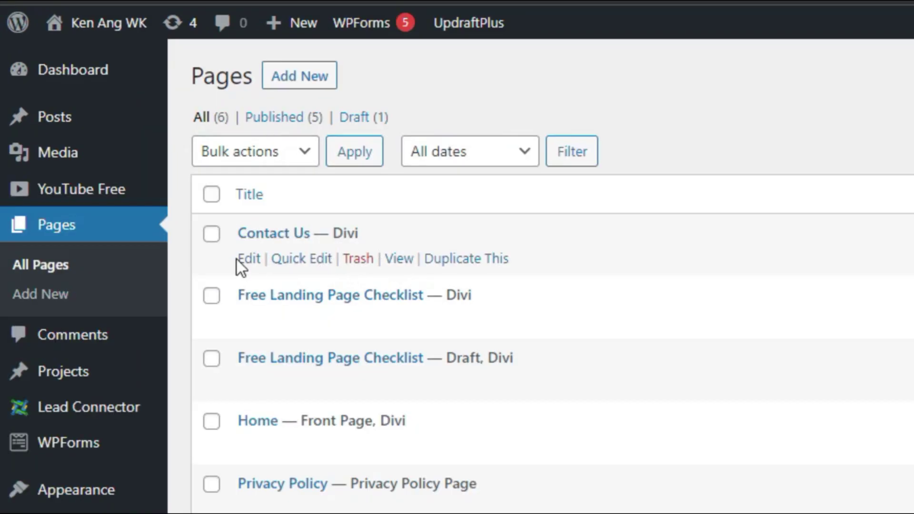
left_click(246, 260)
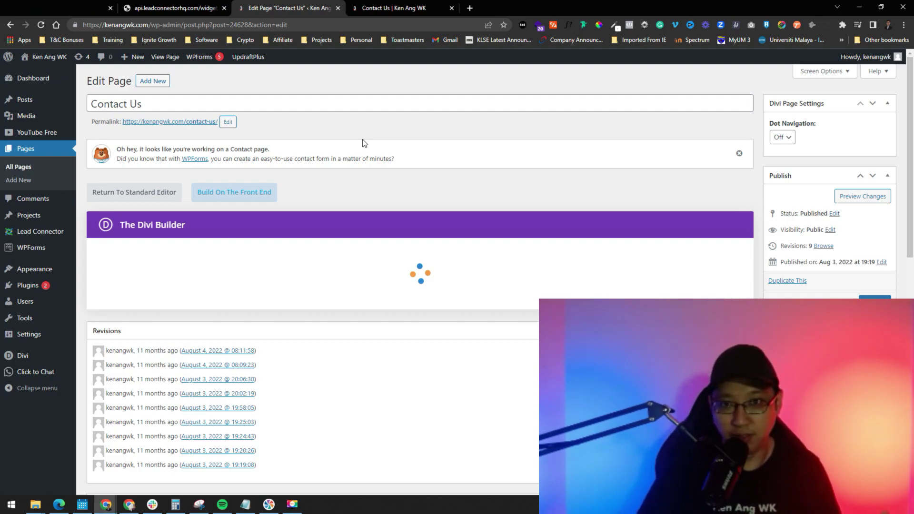
- Insert a Code module below the Contact Form module in the Contact Us page's Divi Builder layout
scroll(361, 143, "down", 1)
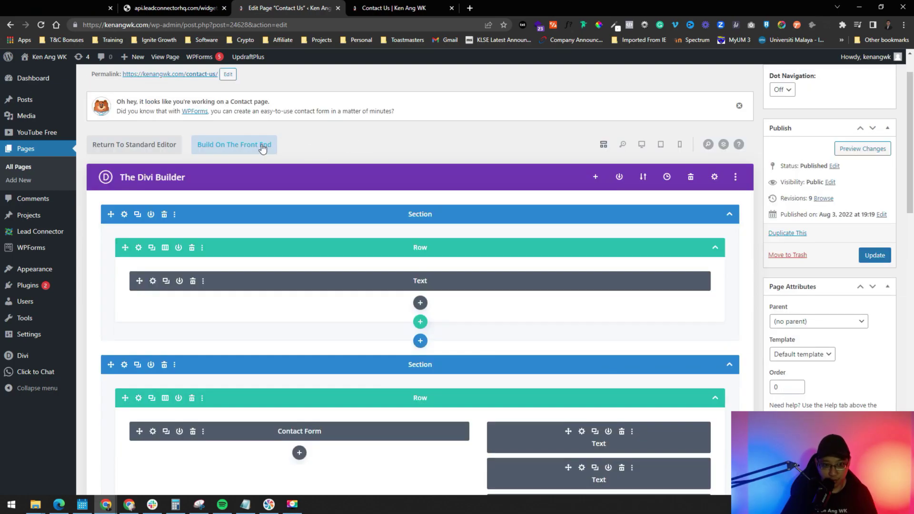
left_click(385, 7)
left_click(310, 6)
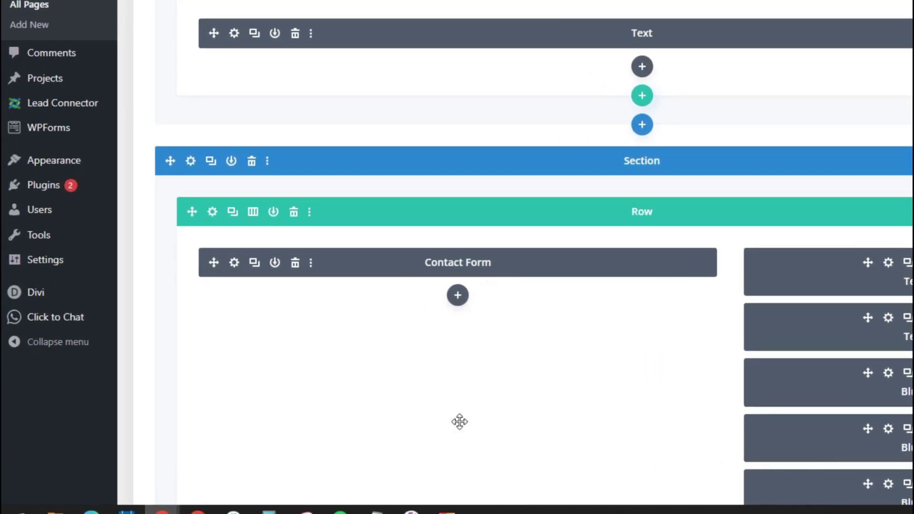
scroll(376, 371, "down", 3)
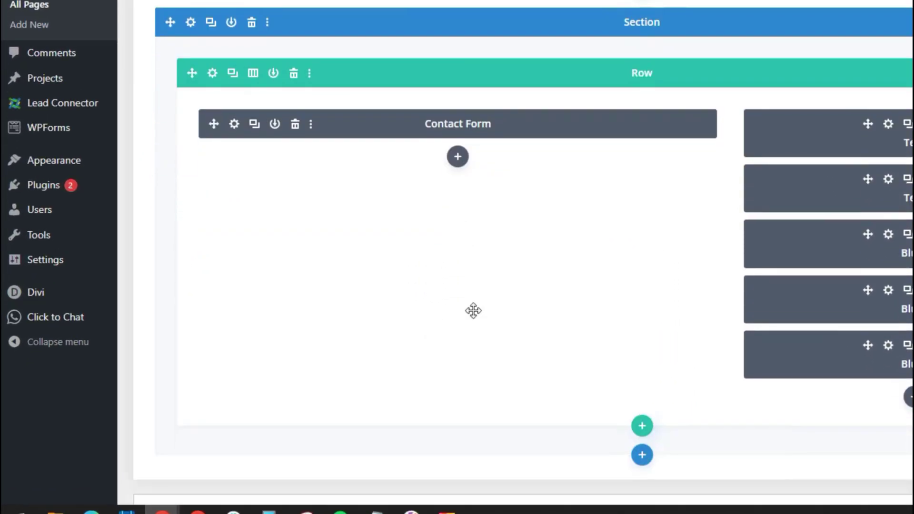
left_click(458, 150)
type("code")
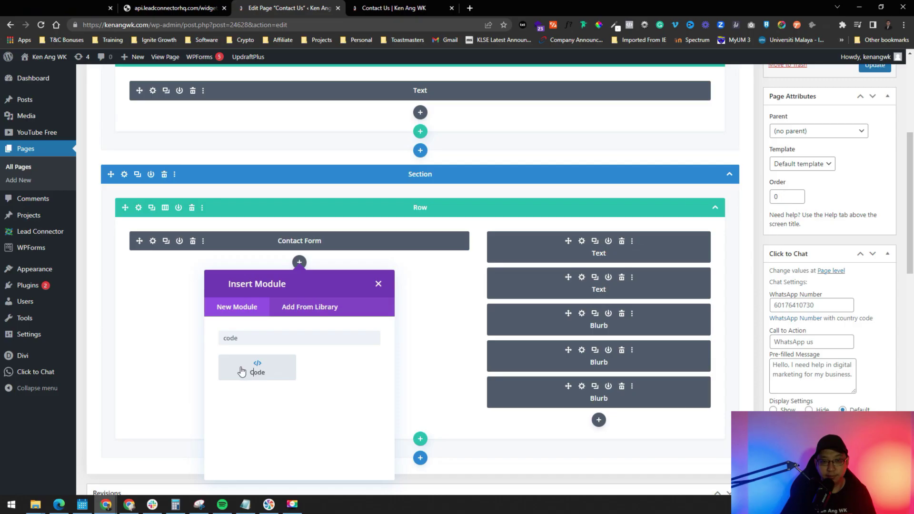
left_click(387, 319)
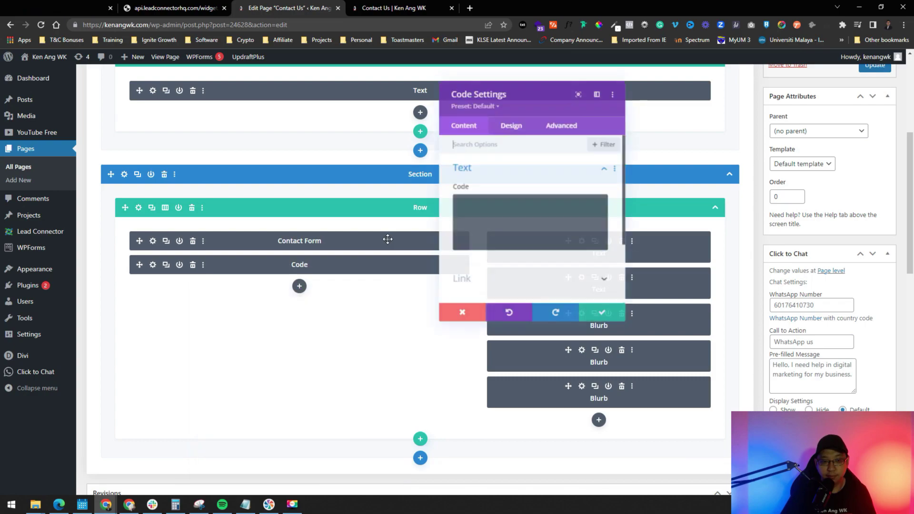
- Copy the inline form's embed code from the GoHighLevel integration settings and return to the Contact Us page editor
left_click(174, 8)
key("ctrl+shift+Tab")
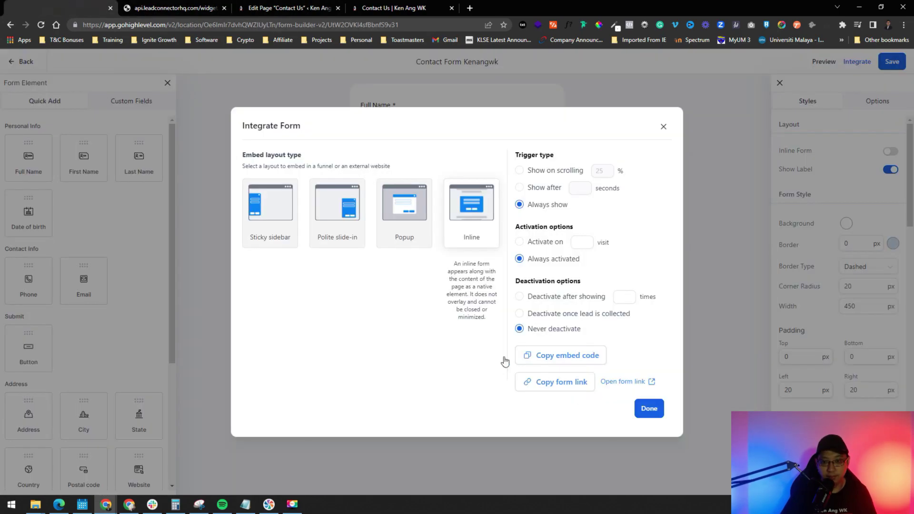
left_click(552, 353)
key("ctrl+Tab")
key("ctrl+Tab")
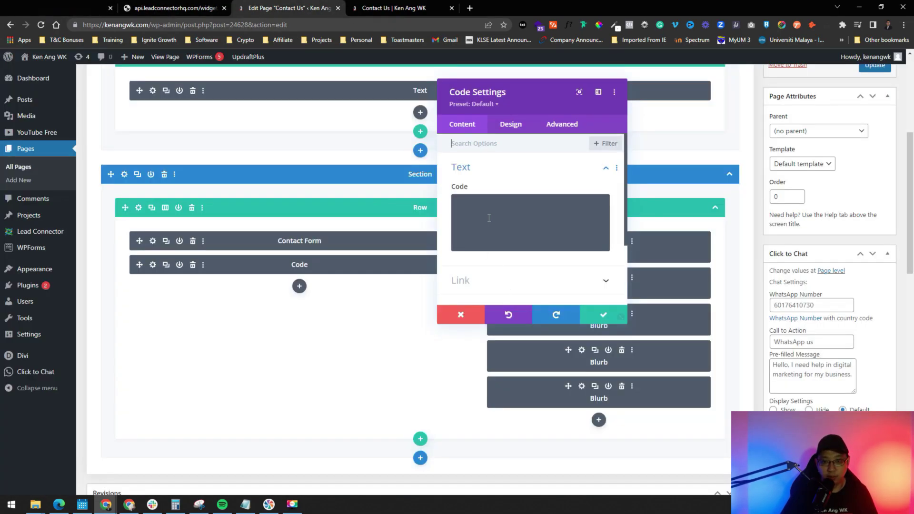
- Paste the embed code into the Code module, save the module settings and update the Contact Us page
left_click(489, 218)
key("ctrl+v")
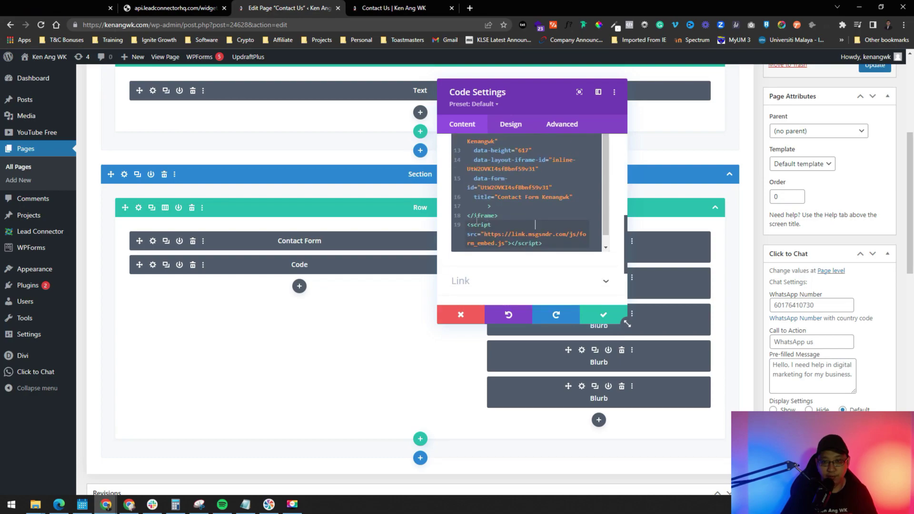
left_click(603, 315)
scroll(532, 304, "up", 4)
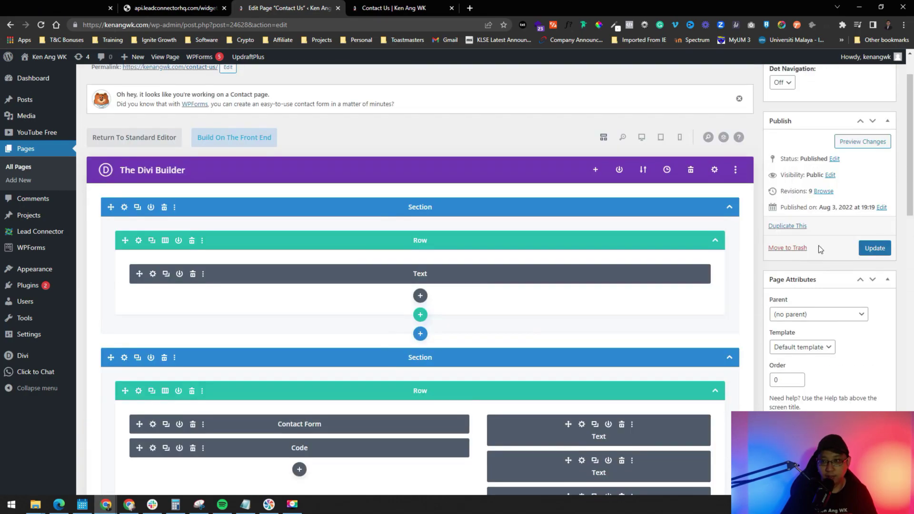
left_click(875, 248)
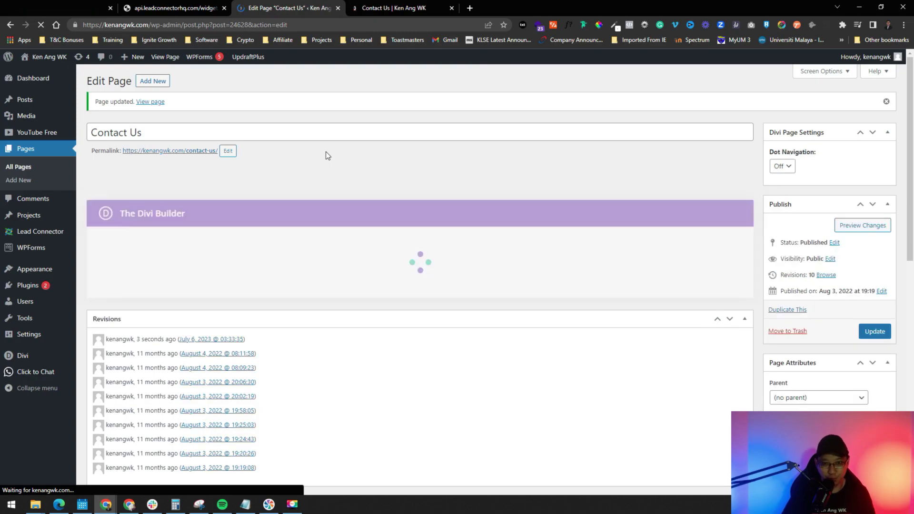
- Reload the live Contact Us page and examine the embedded form beneath the existing consultation form
left_click(364, 5)
left_click(42, 26)
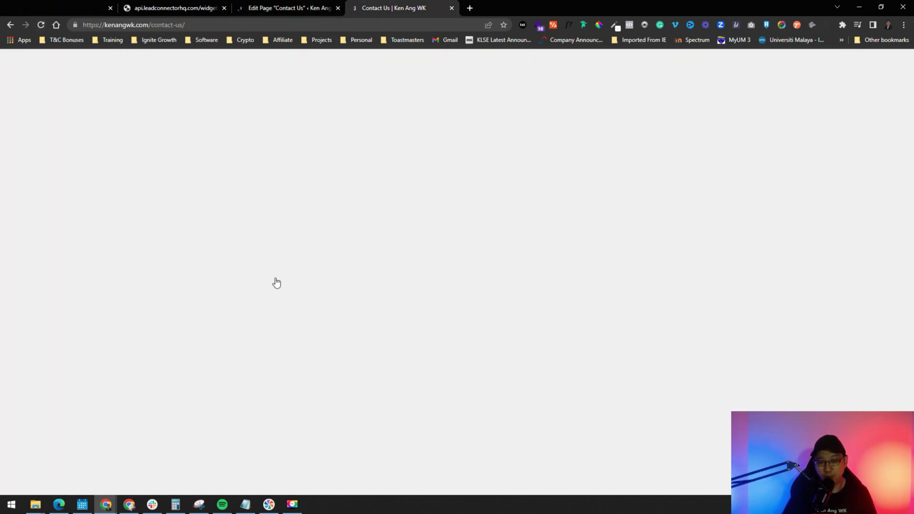
scroll(266, 408, "down", 3)
scroll(142, 238, "up", 3)
left_click(41, 25)
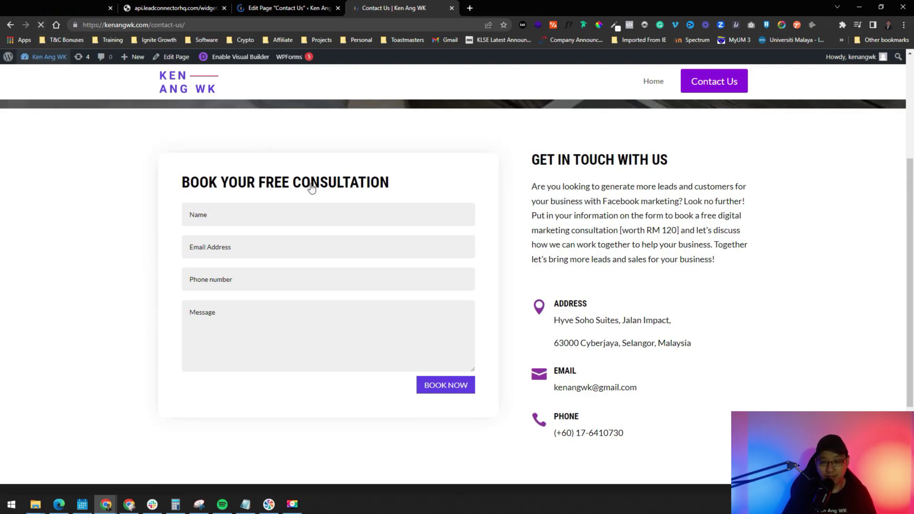
scroll(192, 261, "down", 4)
scroll(427, 253, "up", 1)
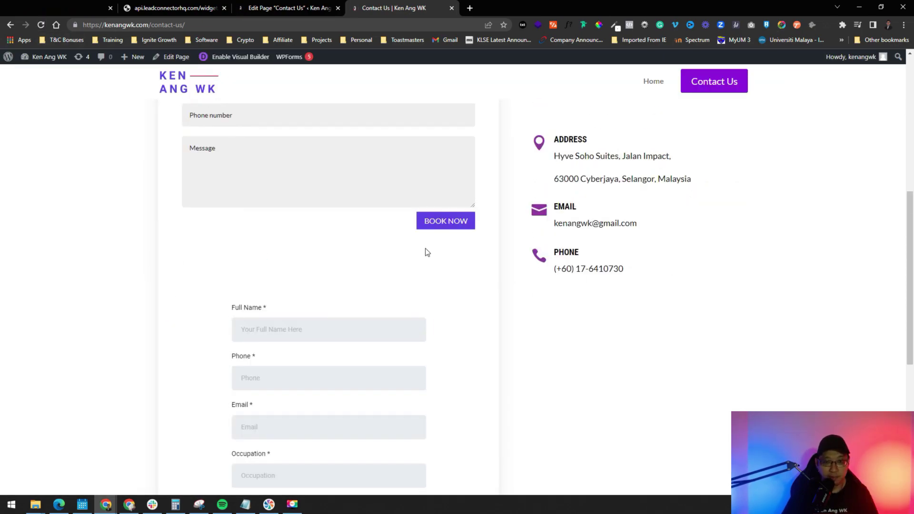
scroll(427, 253, "down", 1)
scroll(423, 295, "up", 3)
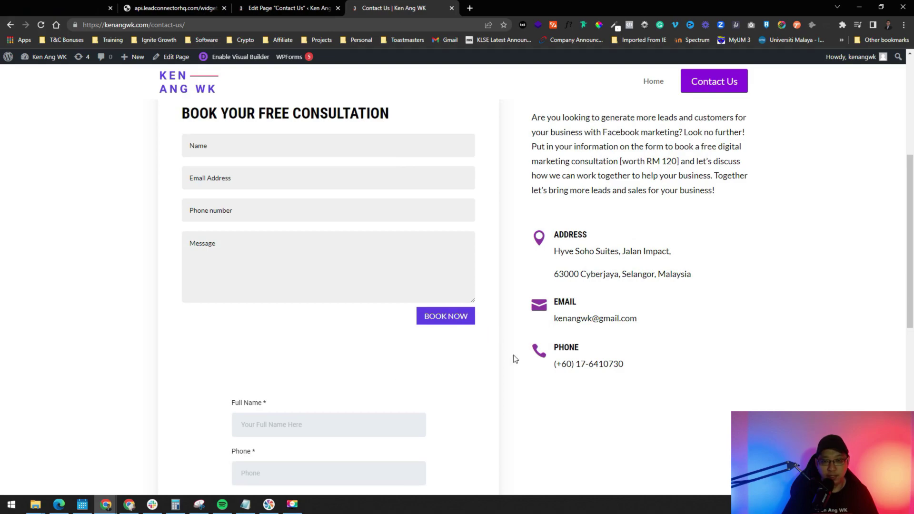
scroll(606, 257, "down", 5)
scroll(608, 261, "up", 5)
scroll(376, 261, "up", 3)
scroll(400, 262, "down", 8)
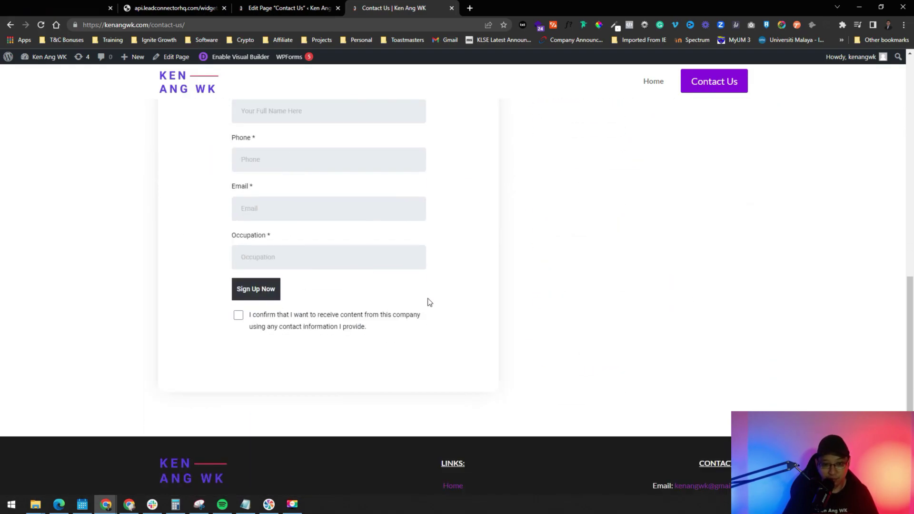
scroll(428, 300, "up", 8)
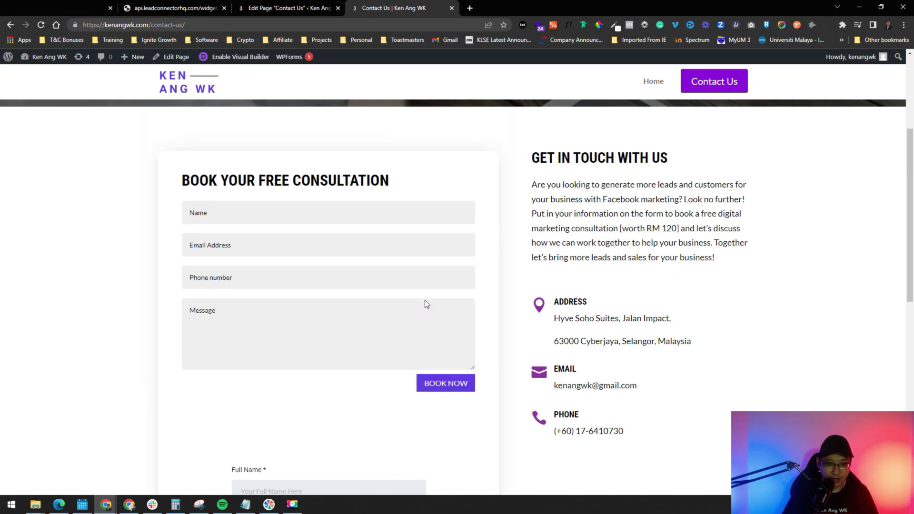
scroll(425, 304, "down", 6)
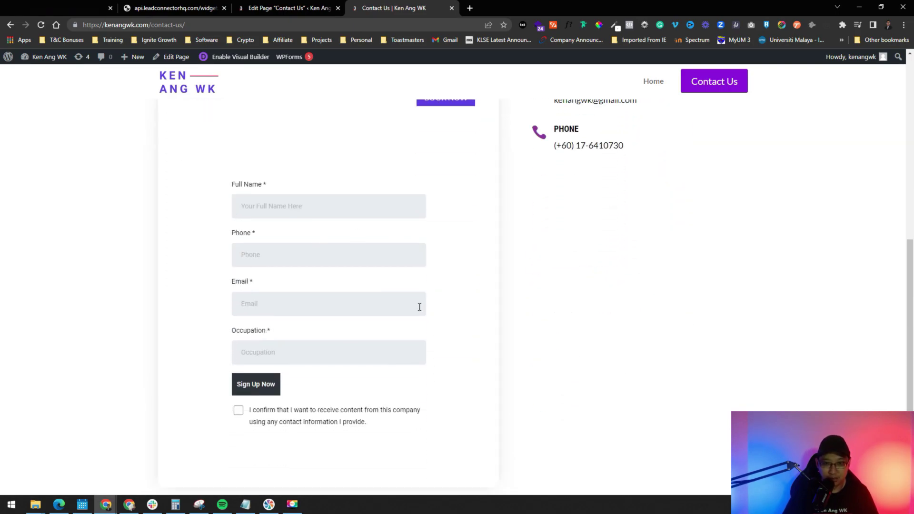
scroll(422, 305, "up", 3)
scroll(419, 306, "down", 3)
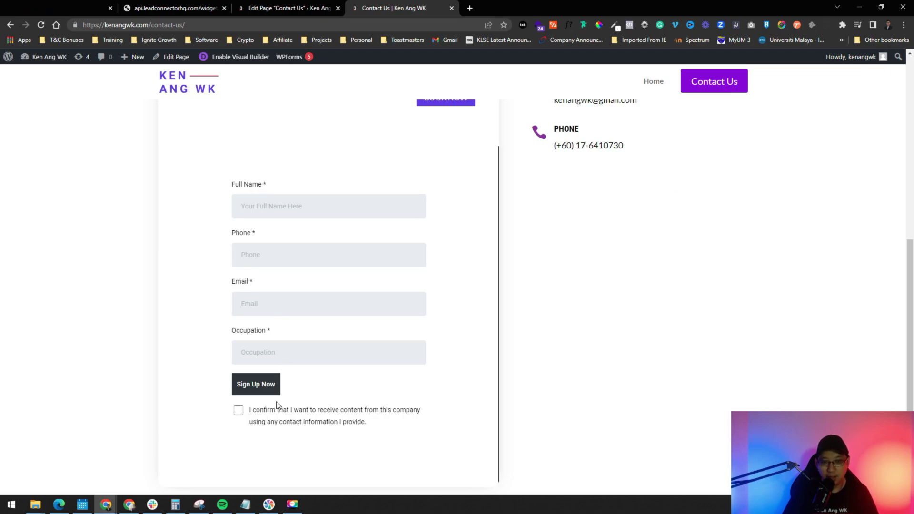
scroll(286, 419, "up", 1)
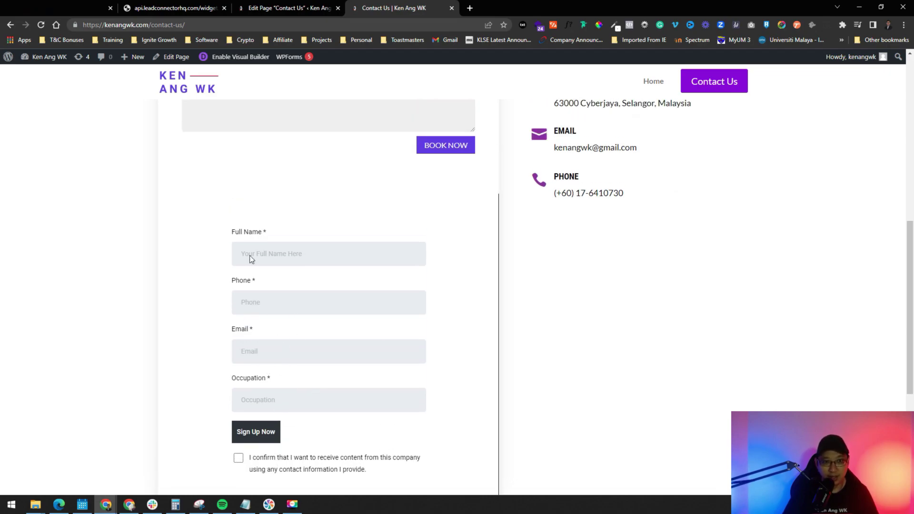
- Return to the GoHighLevel form builder, remove the Occupation field from the contact form and save the form
key("ctrl+1")
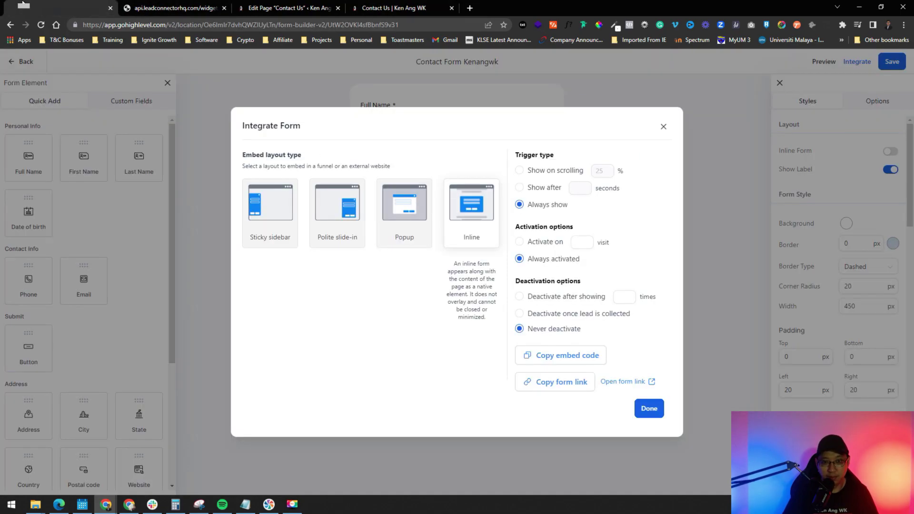
left_click(663, 126)
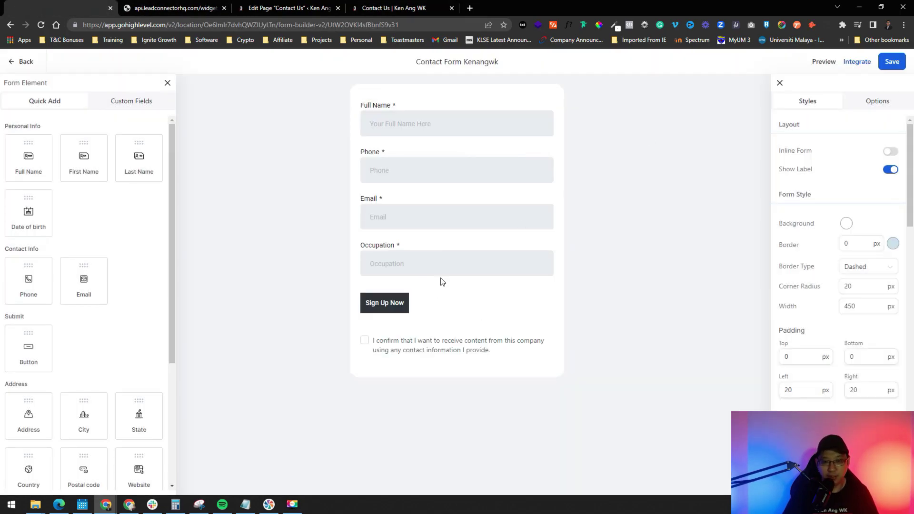
left_click(458, 258)
left_click(551, 239)
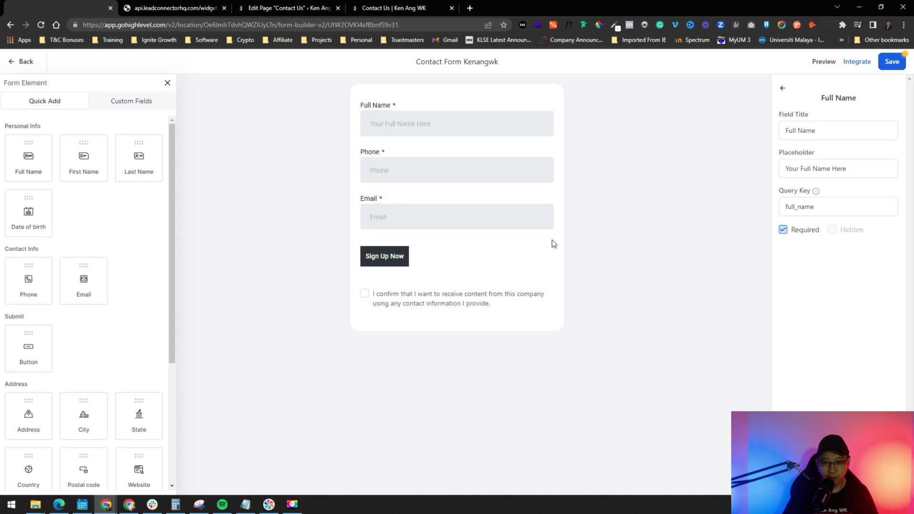
left_click(884, 66)
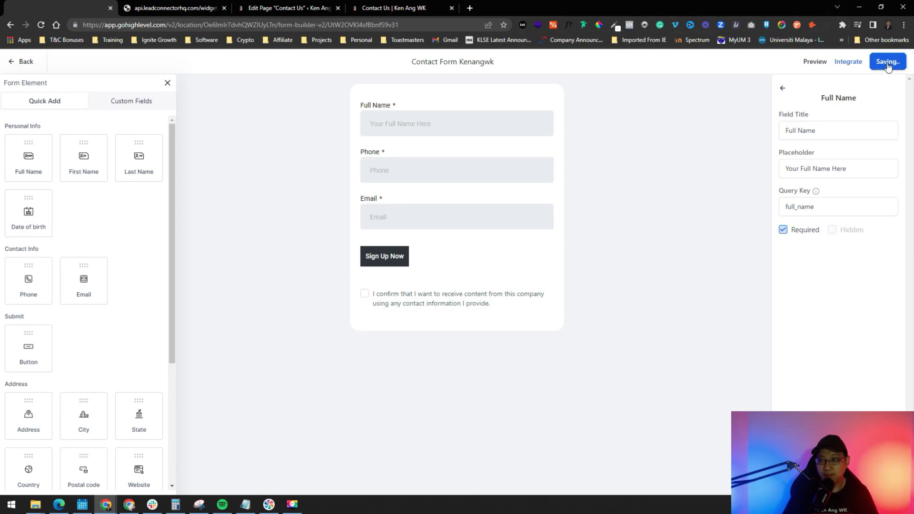
- Reload the live Contact Us page to check the embedded form's fields
key("ctrl+3")
left_click(41, 25)
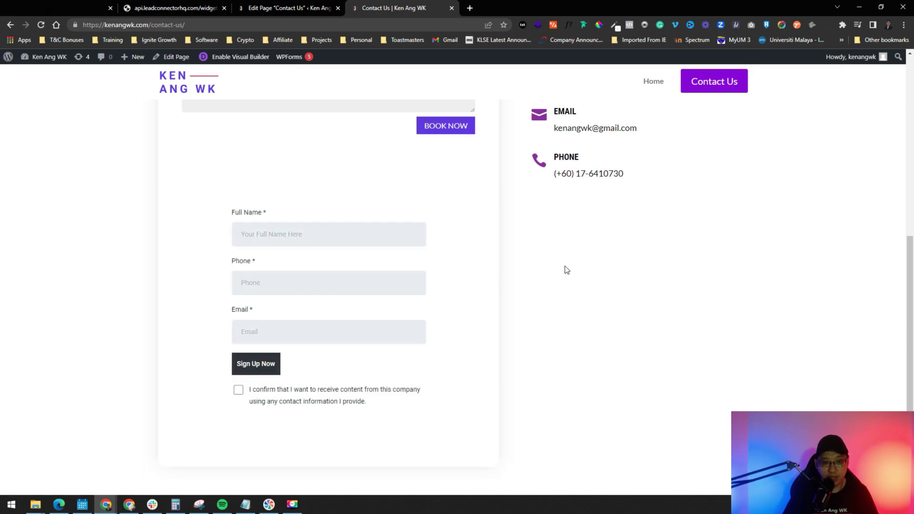
left_click(371, 10)
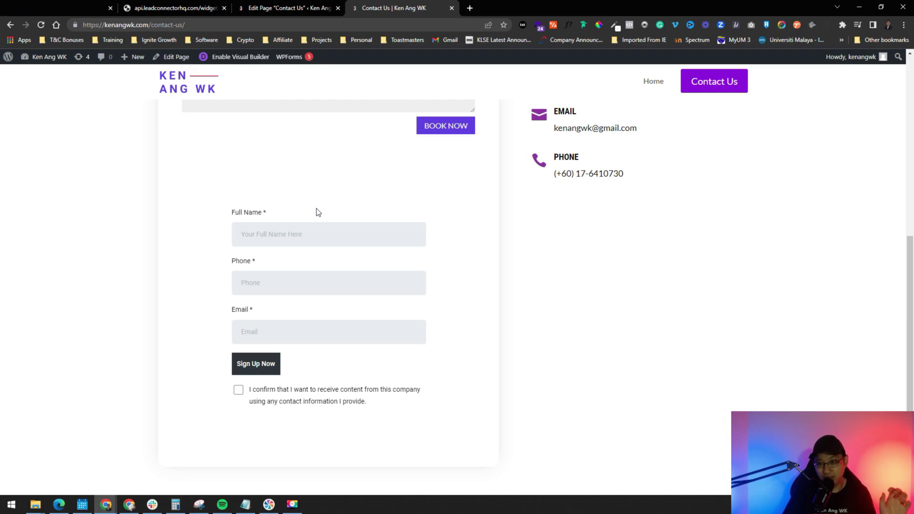
- Open the contact form's standalone link from its GoHighLevel integration settings, inspect its web address and go back to the forms list
key("ctrl+Tab")
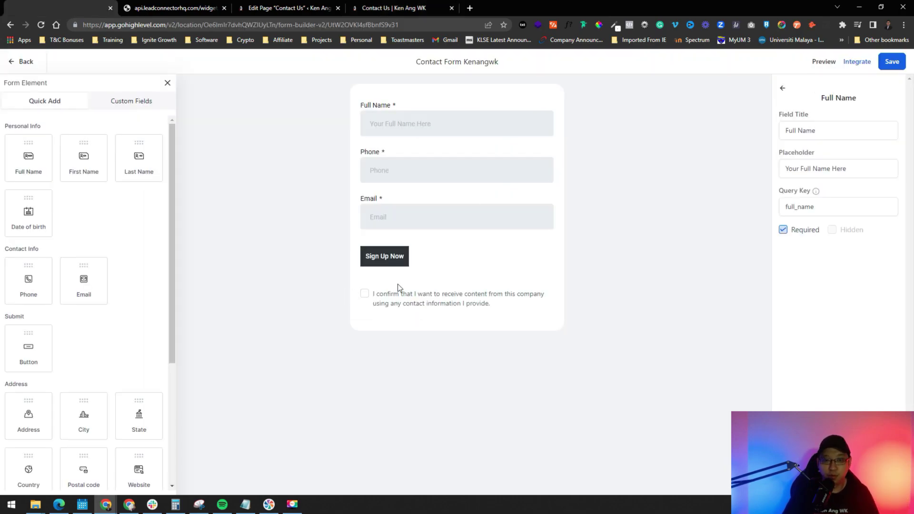
left_click(857, 62)
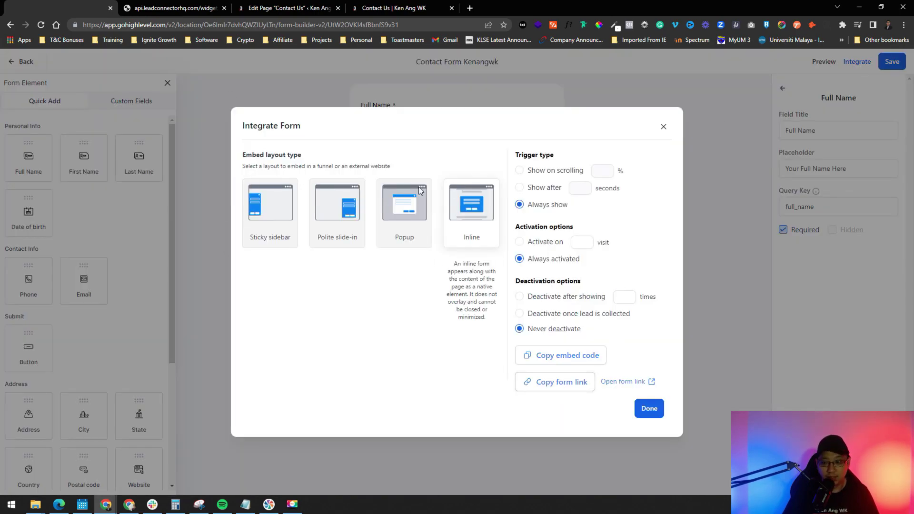
left_click(614, 381)
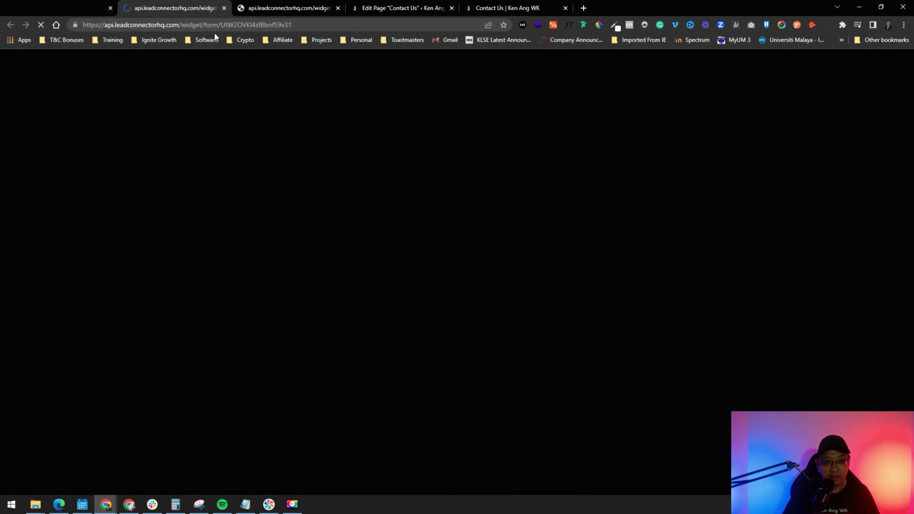
left_click(248, 27)
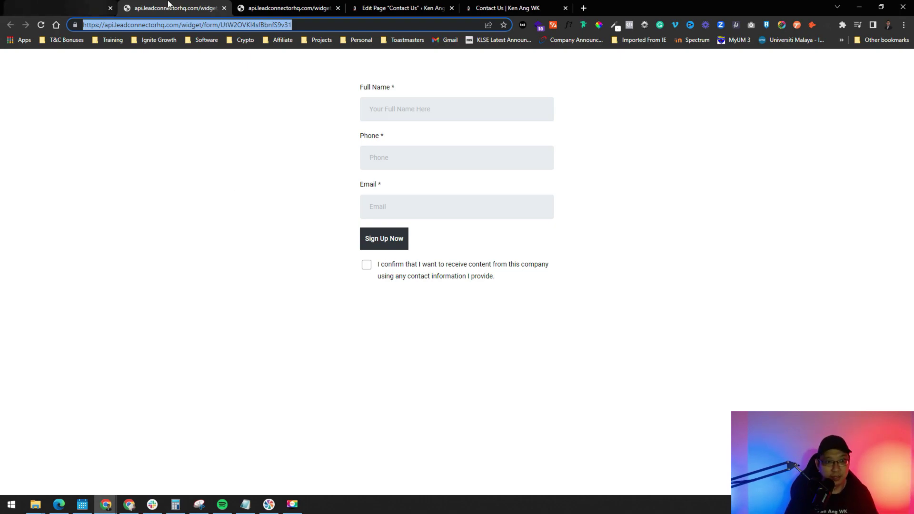
left_click(42, 2)
left_click(648, 410)
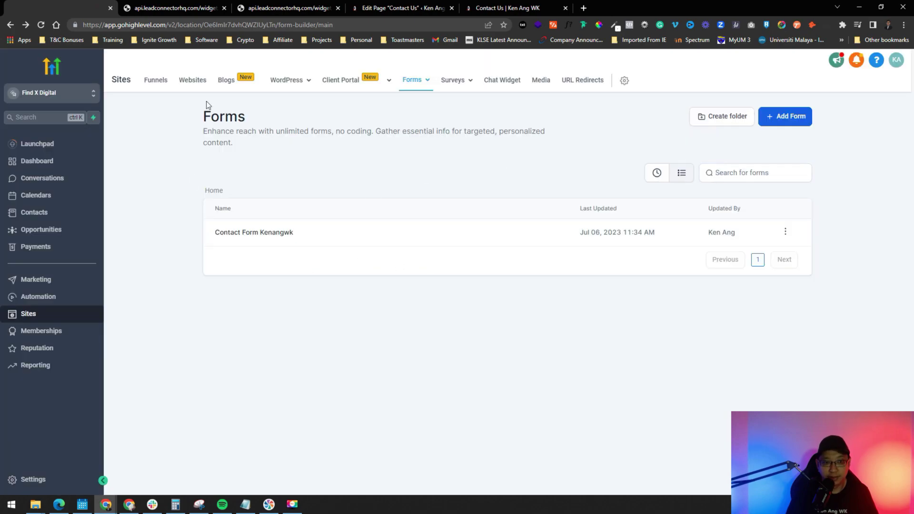
- View the location choices for sharing the contact form from the forms list, then cancel sharing
left_click(786, 232)
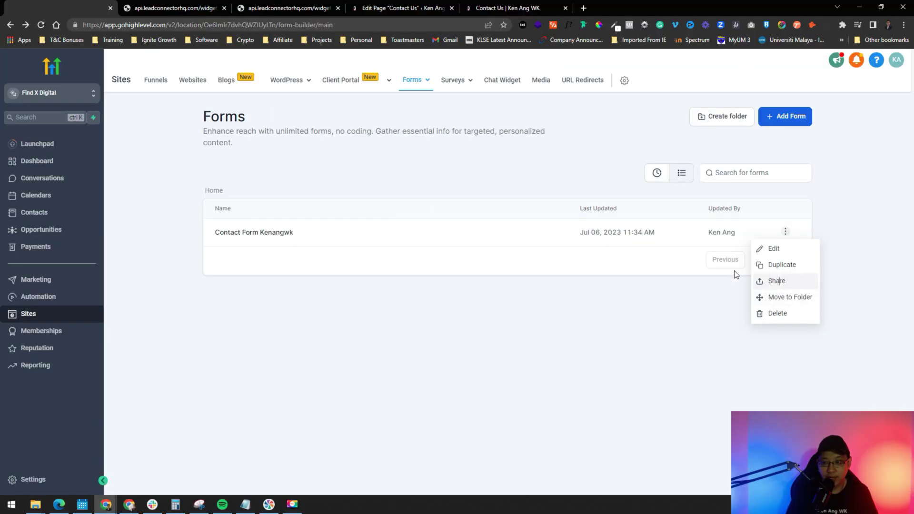
left_click(698, 306)
left_click(534, 289)
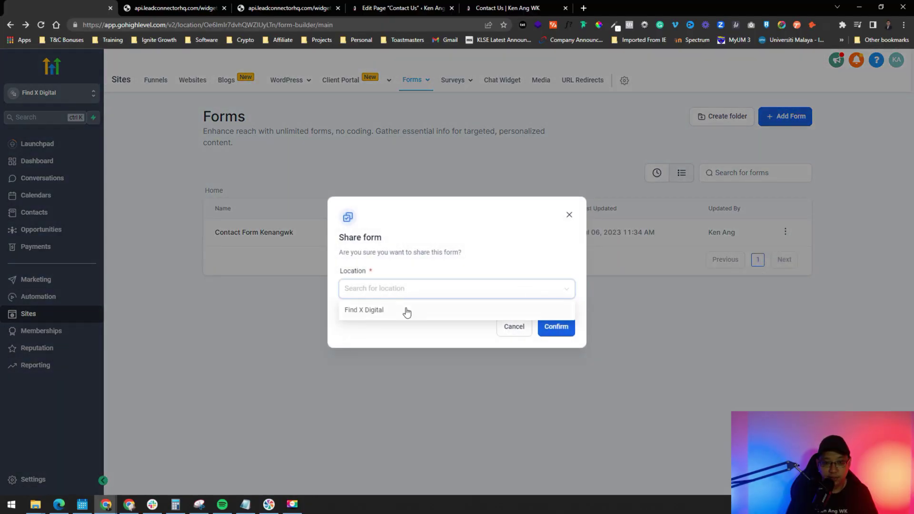
left_click(519, 336)
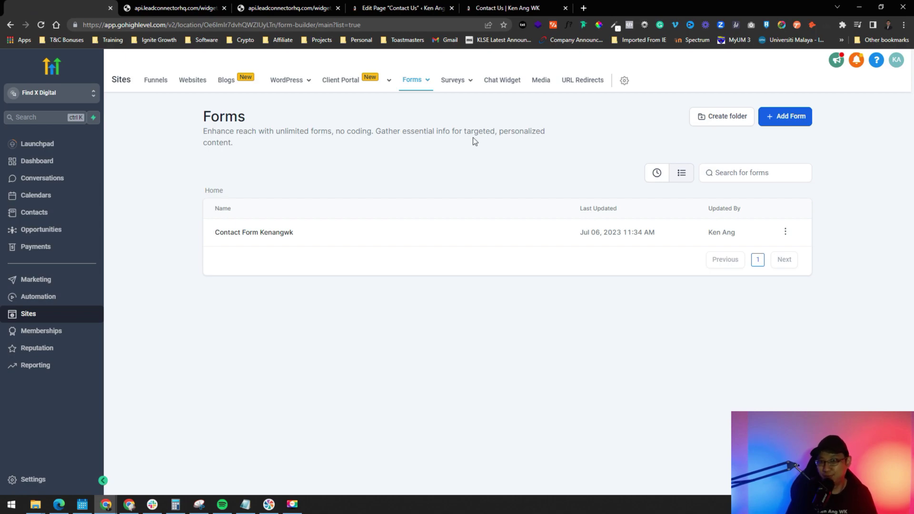
- Fill in the live page's embedded form with full name, phone and email, tick the consent checkbox and submit it
left_click(518, 6)
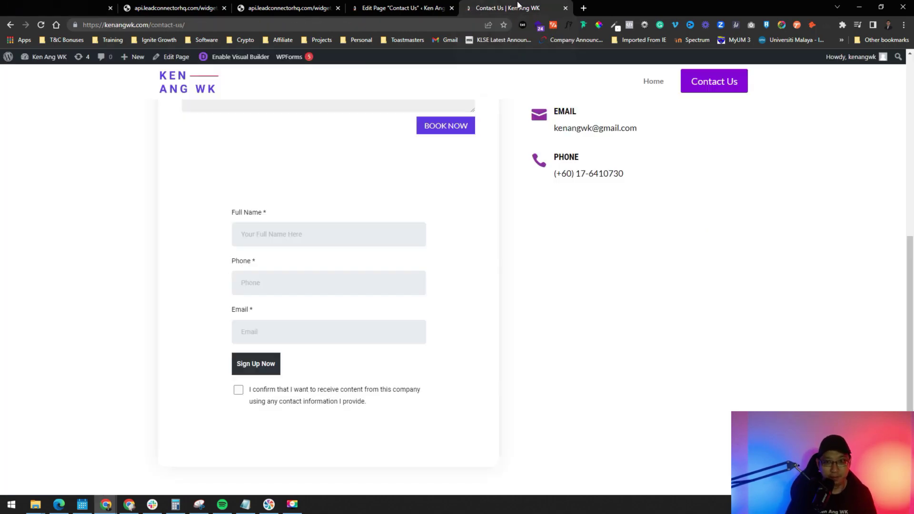
left_click(291, 234)
left_click(266, 260)
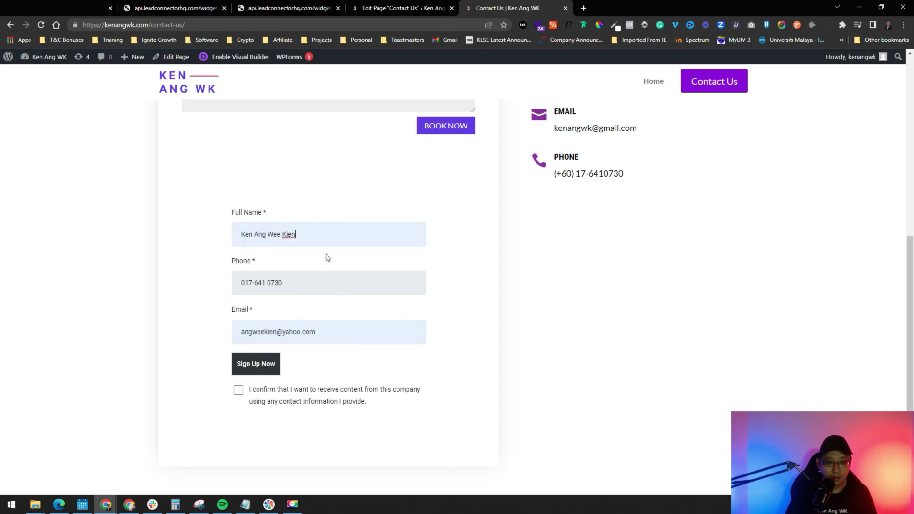
left_click(239, 391)
left_click(262, 364)
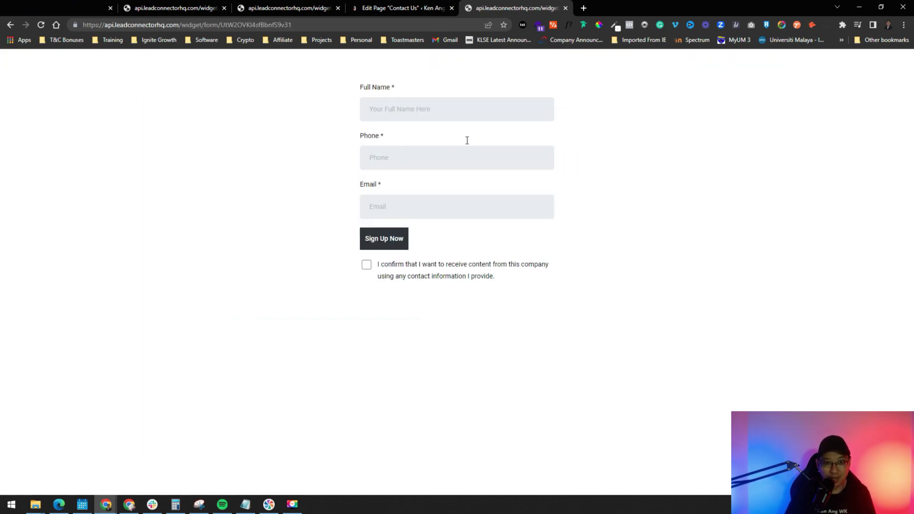
- Open the contact form for editing in GoHighLevel, set its On Submit action to Message and save the form
left_click(22, 3)
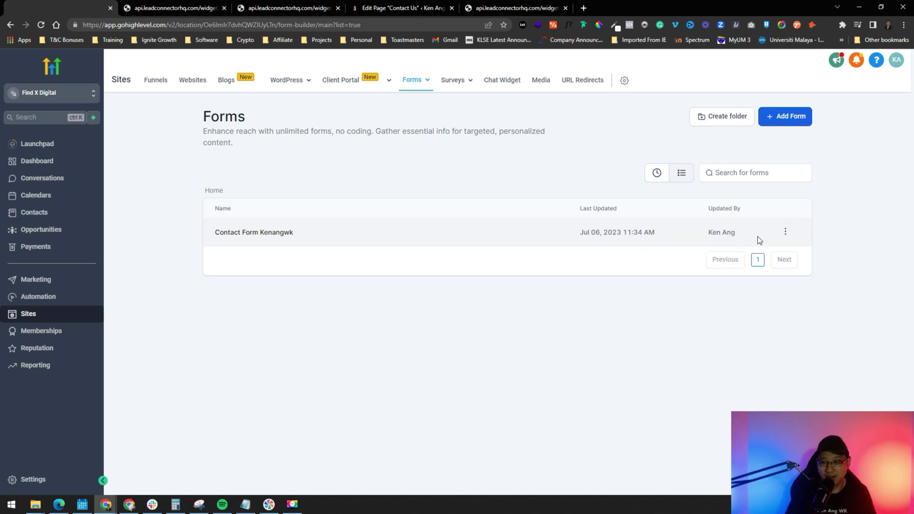
left_click(786, 232)
left_click(768, 248)
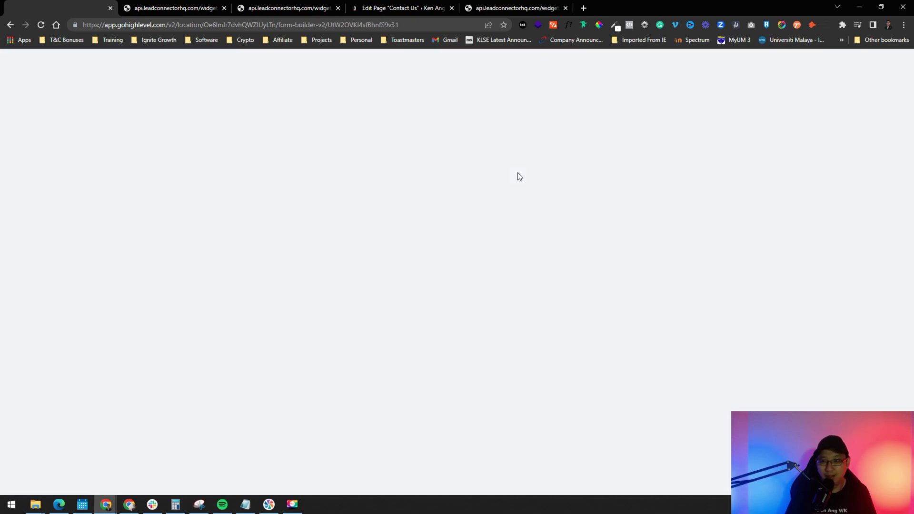
left_click(879, 99)
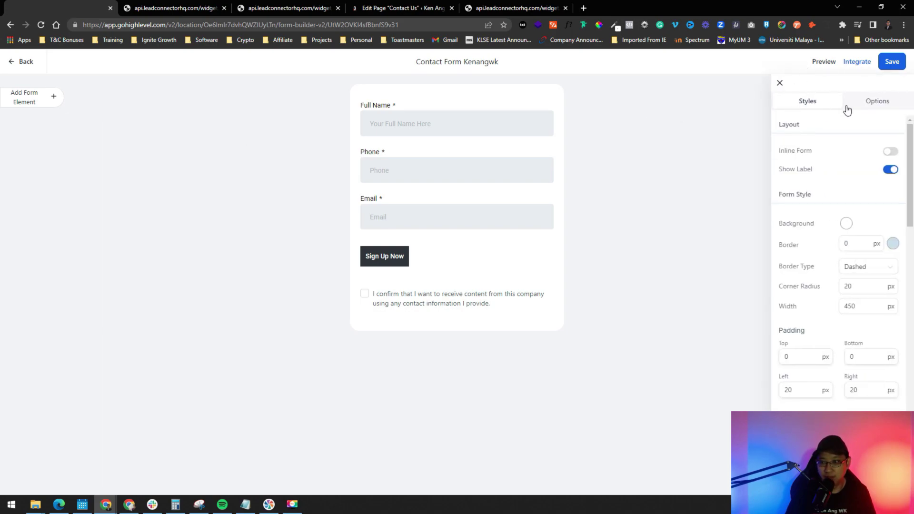
left_click(883, 99)
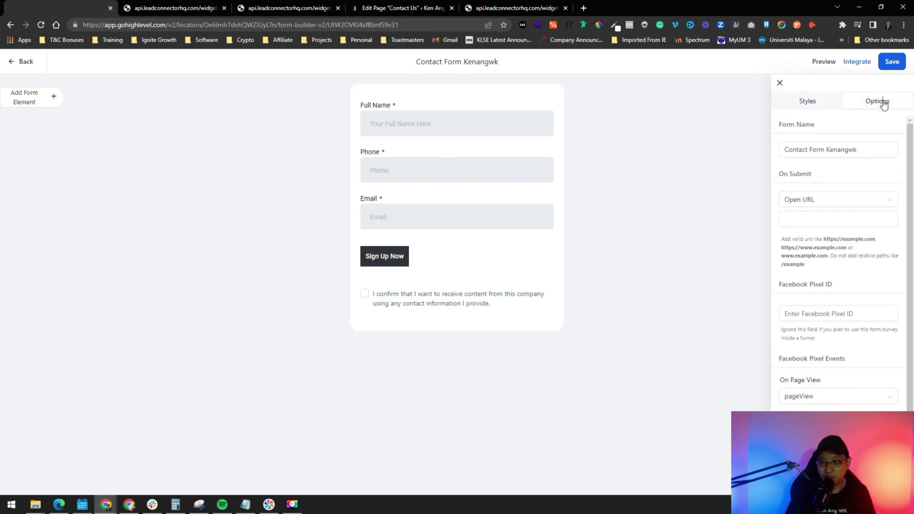
left_click(845, 200)
left_click(829, 240)
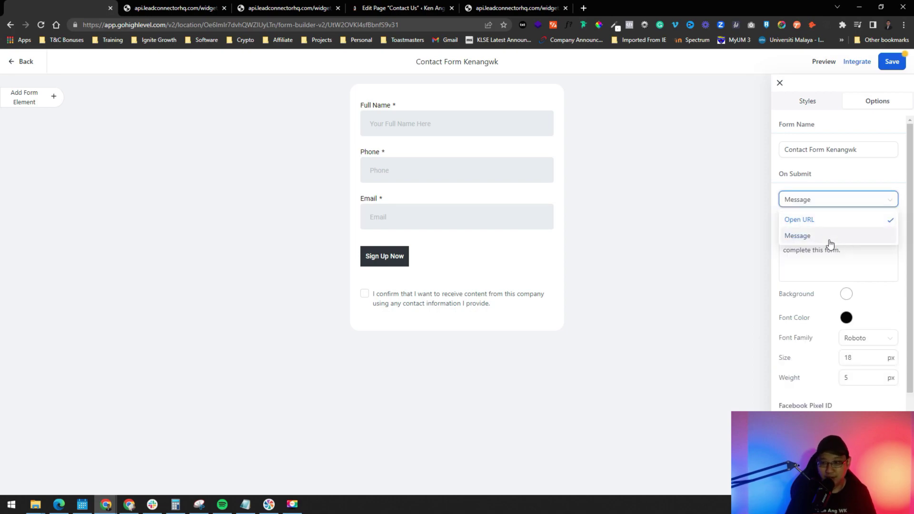
left_click(744, 168)
left_click(889, 63)
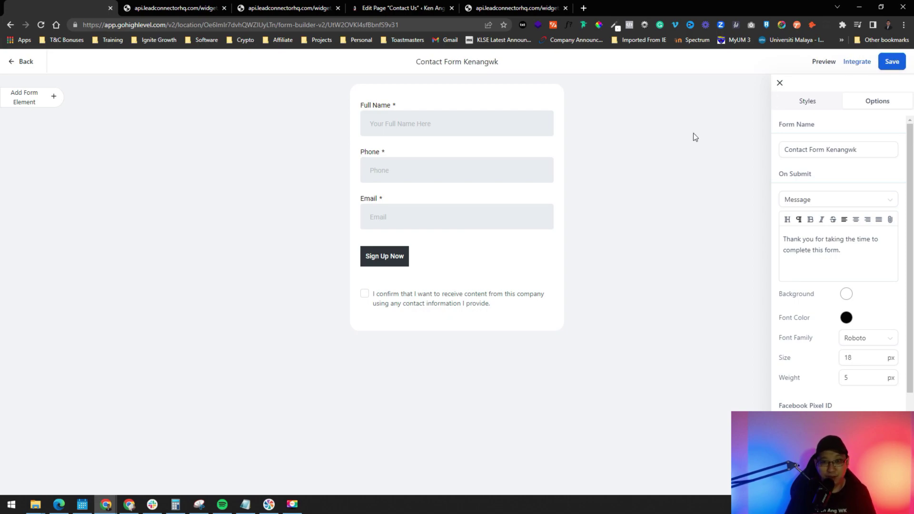
- Leave the form builder and open the newly submitted lead's record in Contacts to check its details
left_click(13, 63)
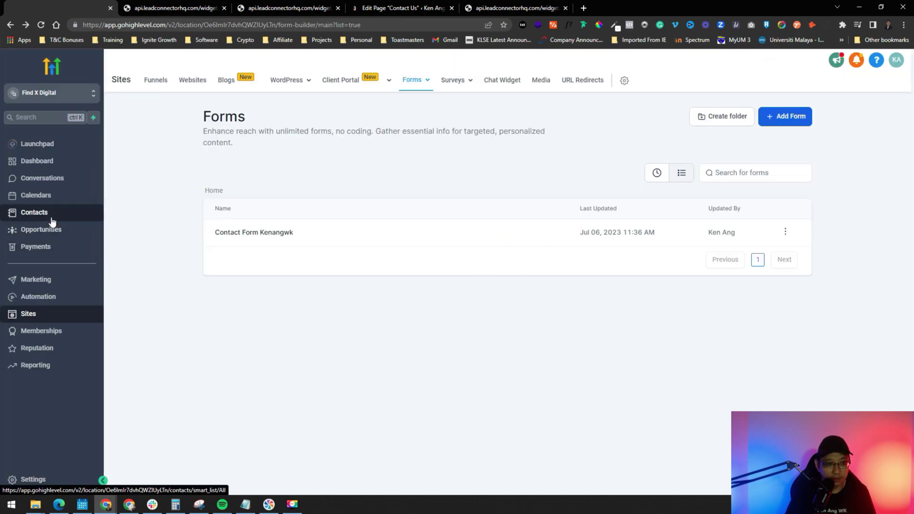
left_click(52, 215)
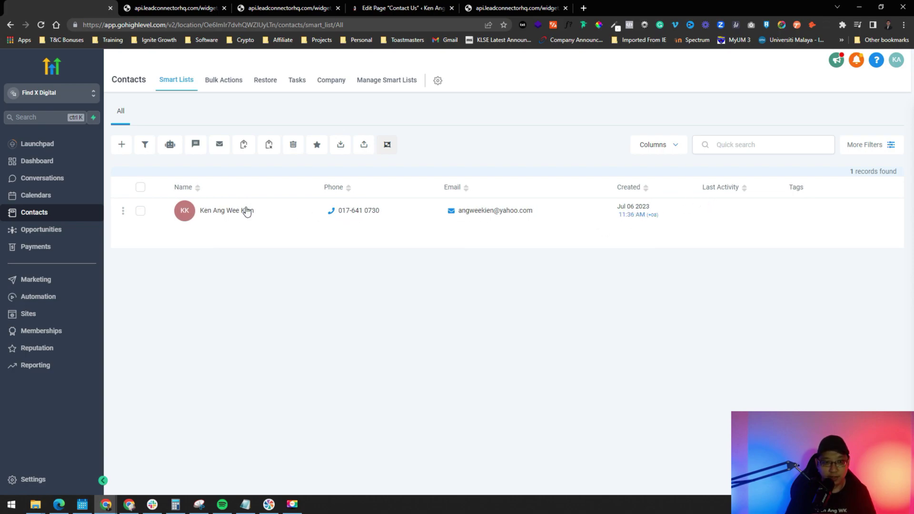
left_click(595, 221)
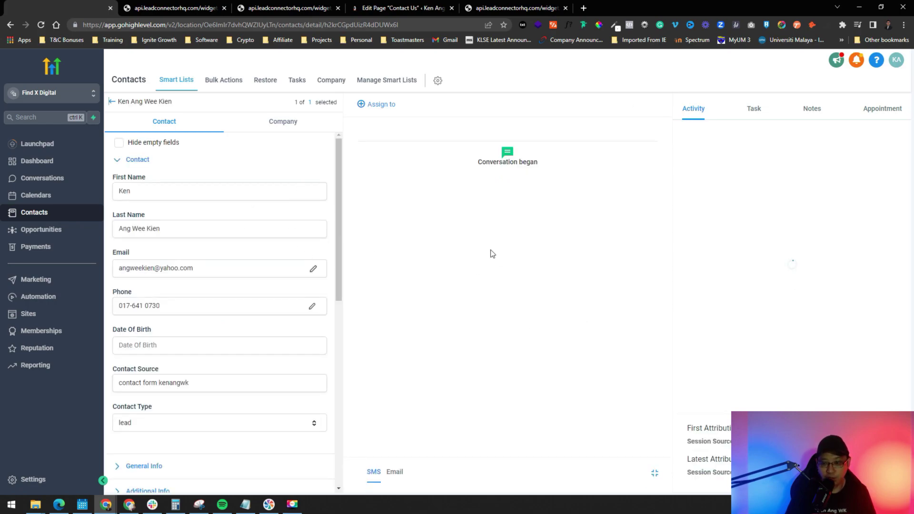
- Create a new automation workflow from scratch and choose Form Submitted as its trigger
left_click(403, 479)
left_click(392, 386)
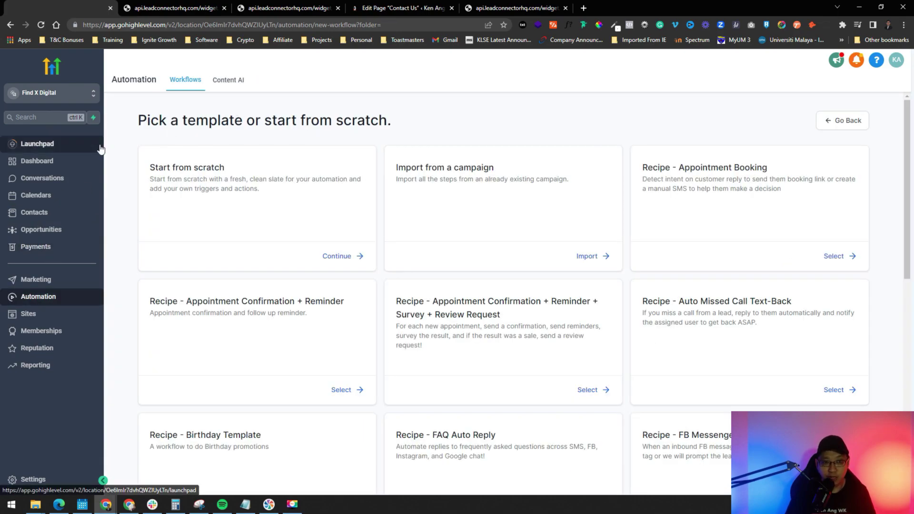
left_click(338, 255)
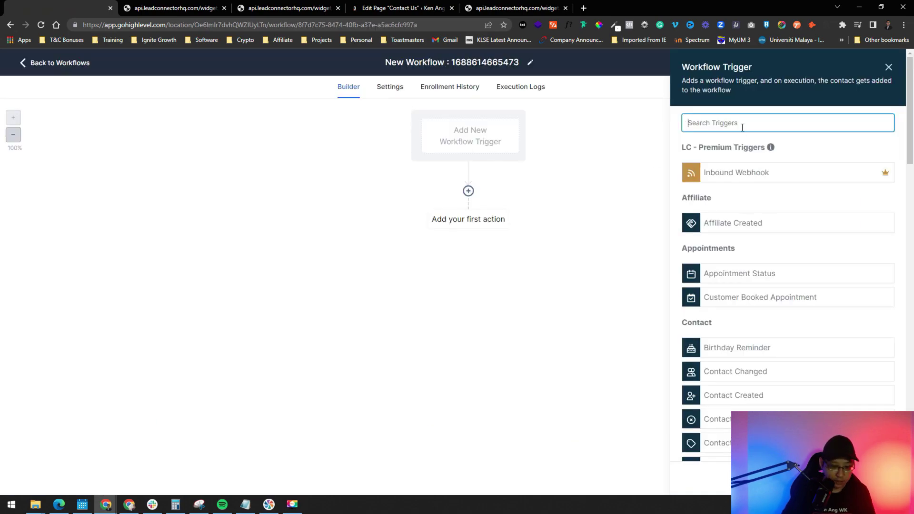
type("form")
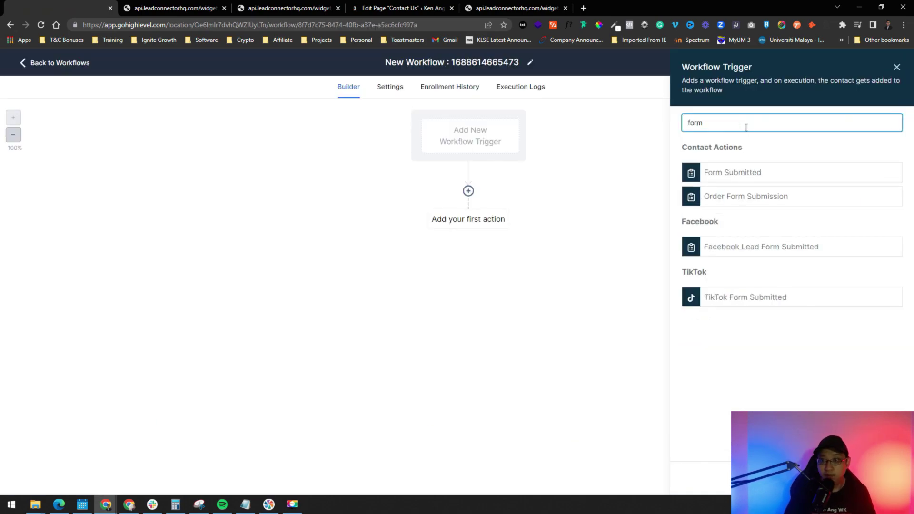
left_click(754, 175)
- Add a "Form is" filter to the Form Submitted trigger, pick the website's contact form and save the trigger
left_click(524, 215)
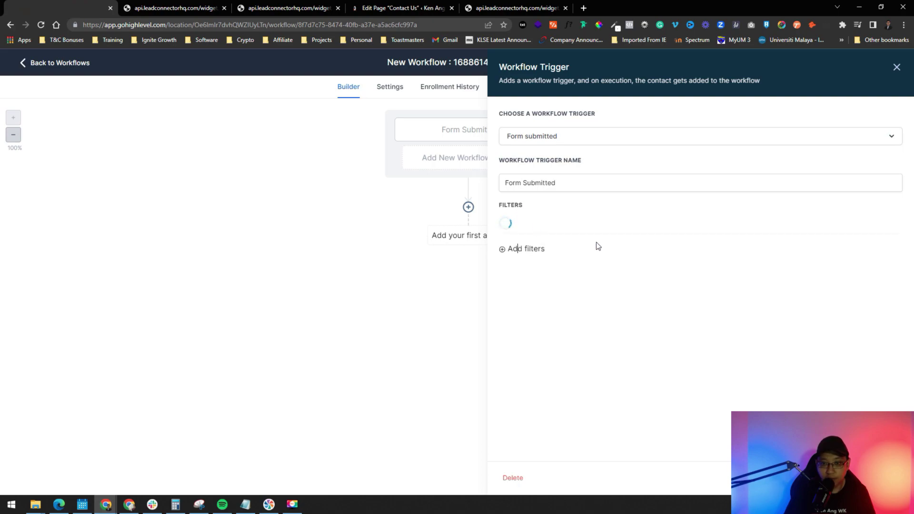
left_click(538, 227)
left_click(538, 293)
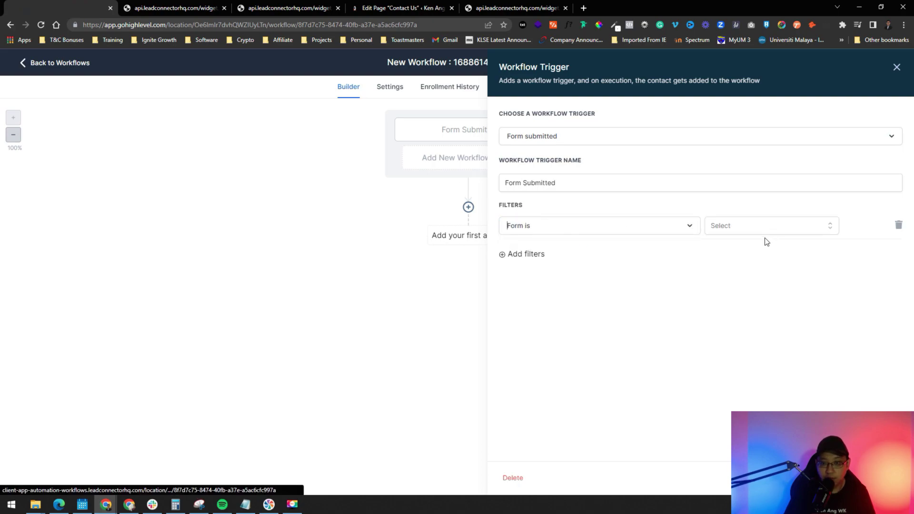
left_click(812, 225)
left_click(787, 270)
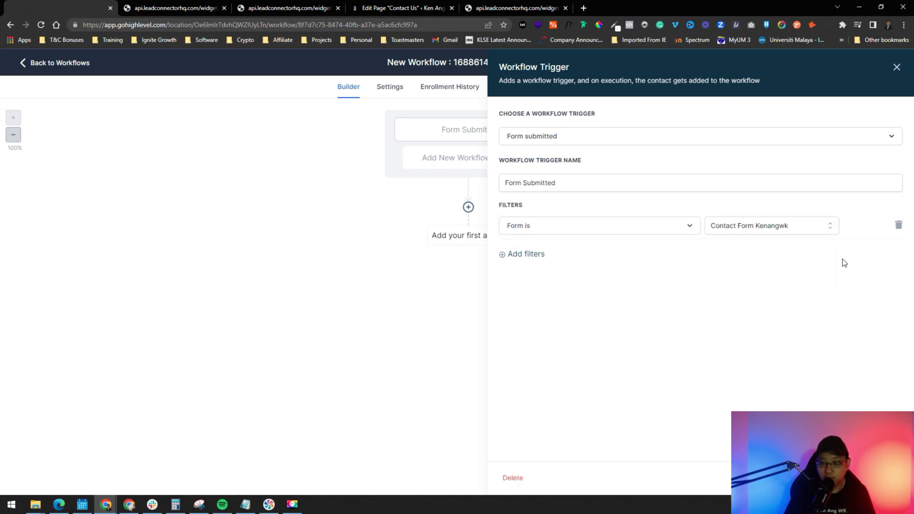
left_click(876, 477)
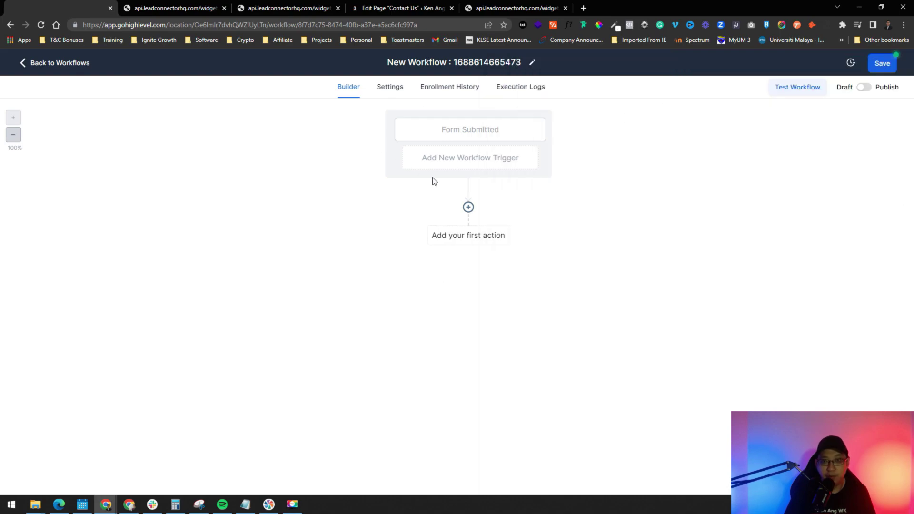
- Add a Send Email action as the first action below the Form Submitted trigger
left_click(469, 207)
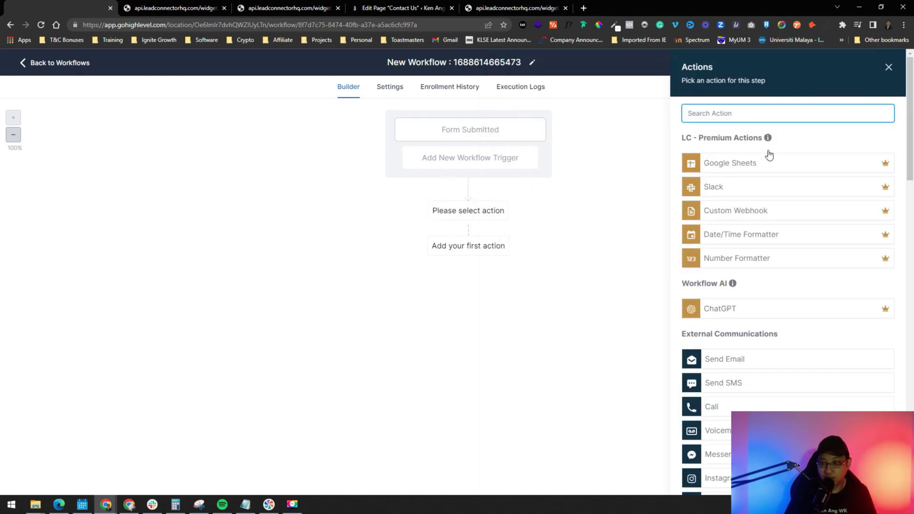
scroll(757, 303, "down", 2)
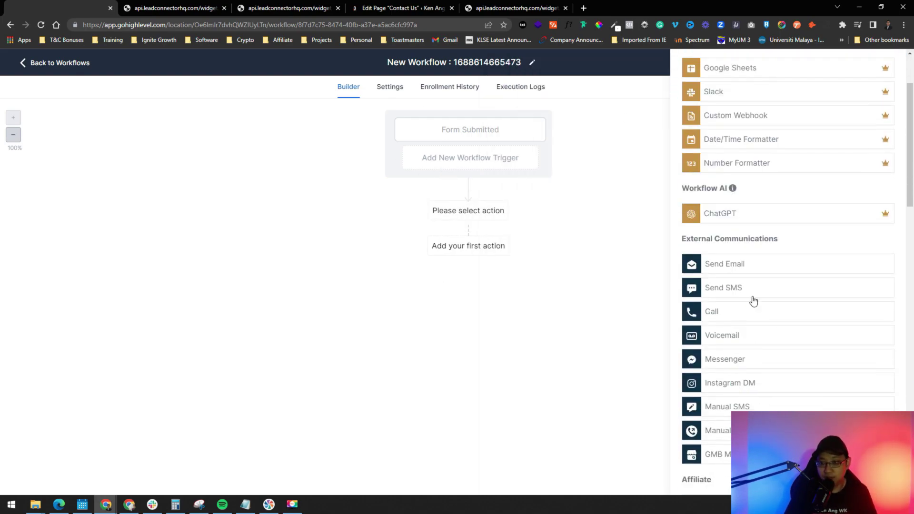
left_click(756, 268)
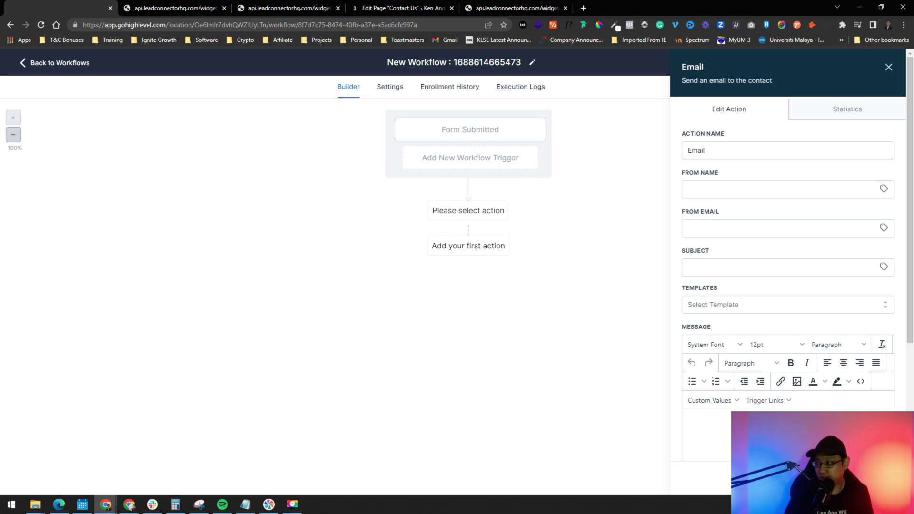
- Review the standalone form page and the form embedded in the live Contact Us page, and return to the workflow
left_click(177, 8)
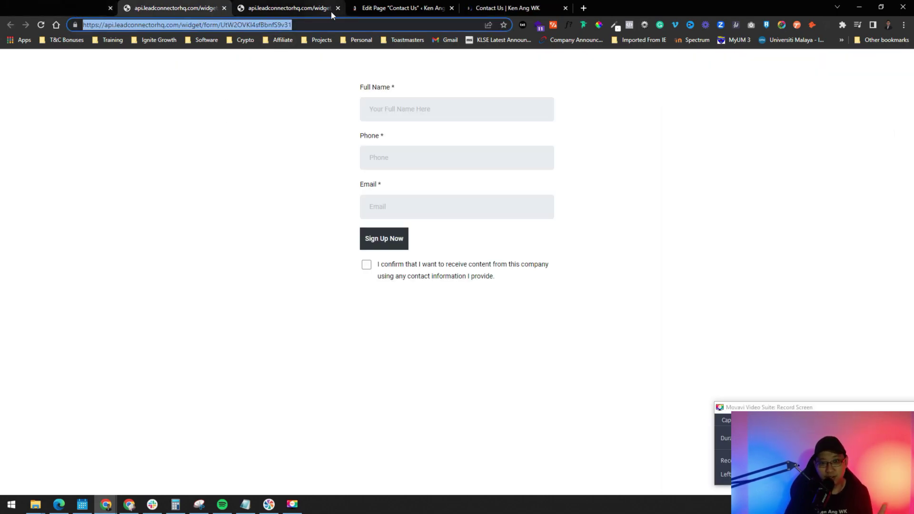
left_click(506, 8)
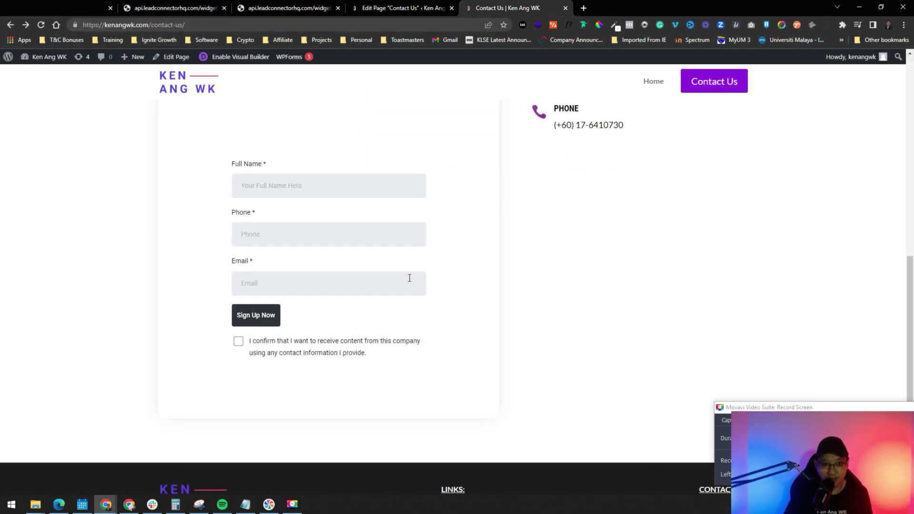
left_click(41, 2)
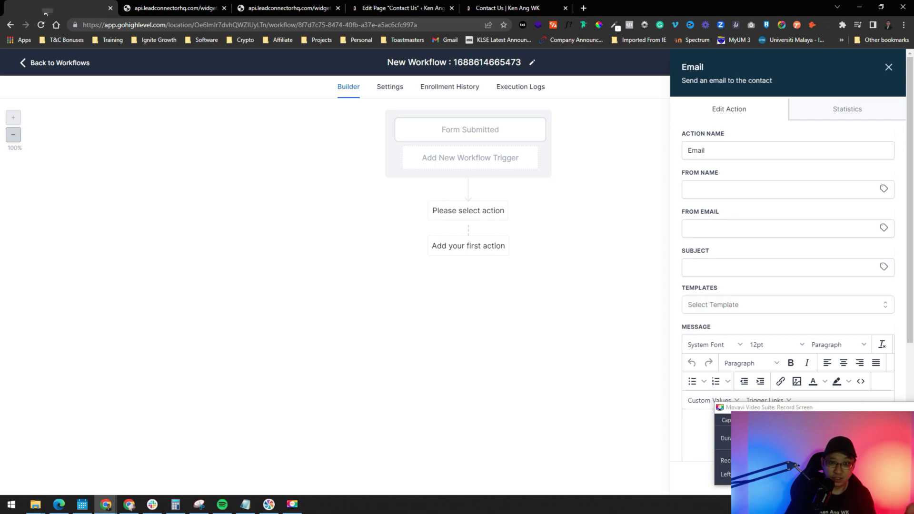